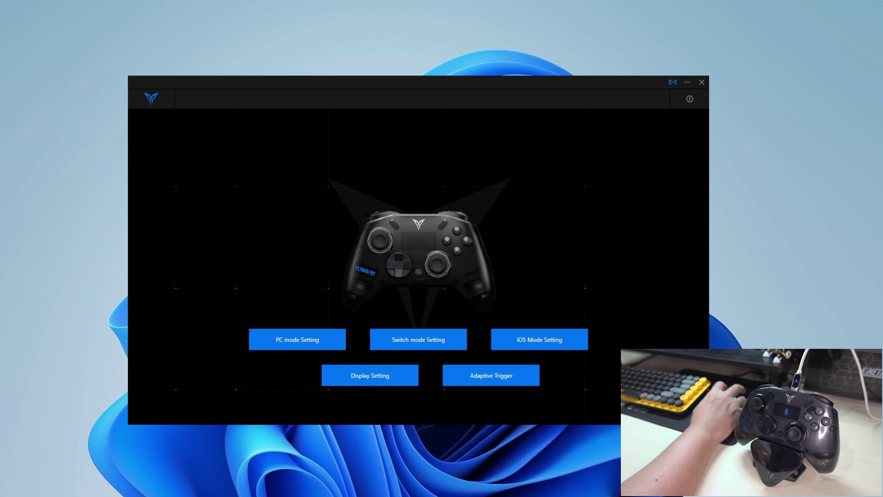
Open the display settings, send the suggested Iron Man GIF to the controller's screen, and return to the GIF settings.
left_click(370, 375)
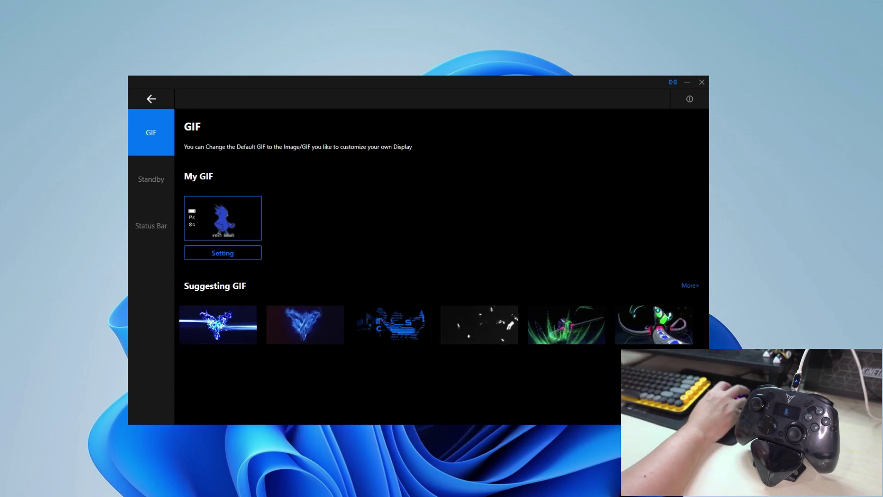
left_click(690, 286)
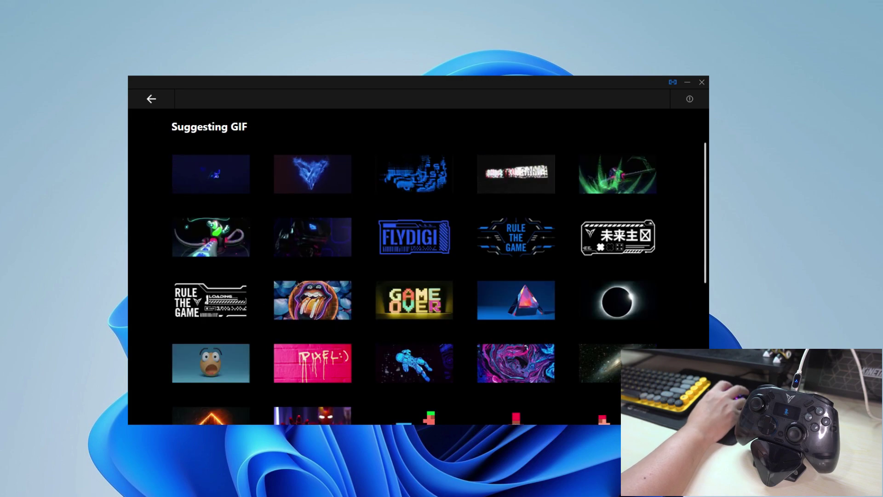
scroll(414, 276, "down", 5)
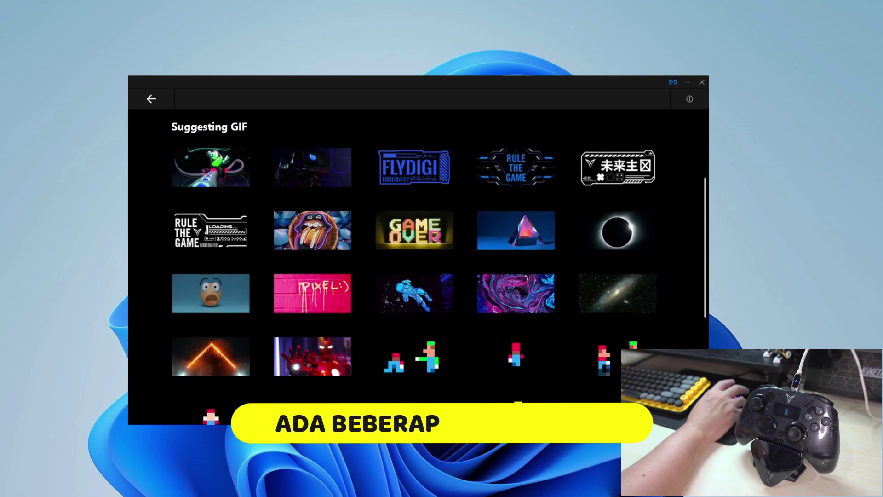
scroll(414, 276, "up", 3)
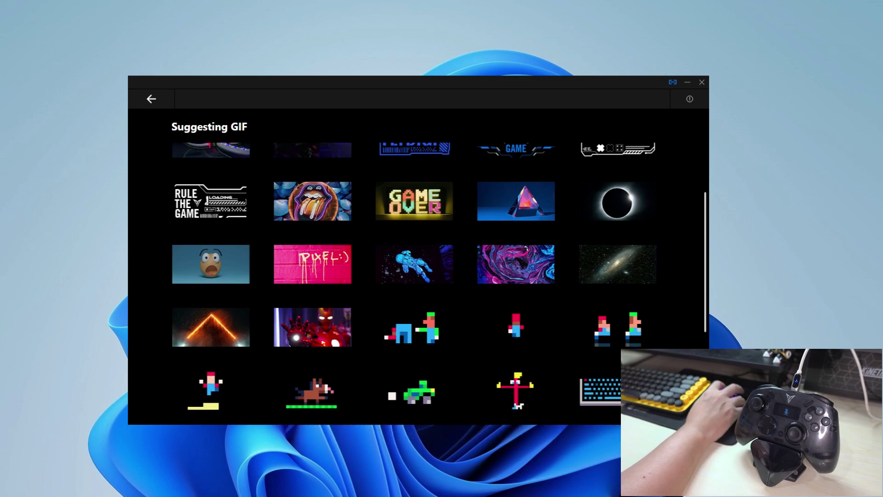
left_click(312, 327)
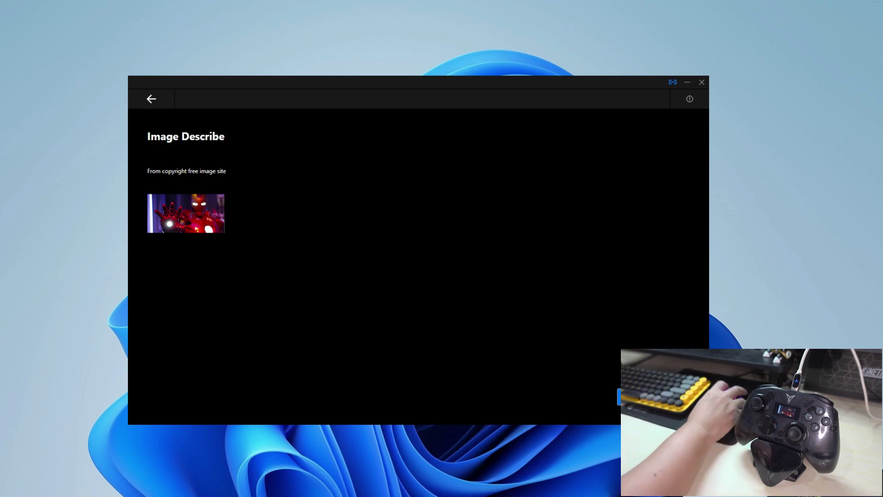
left_click(152, 98)
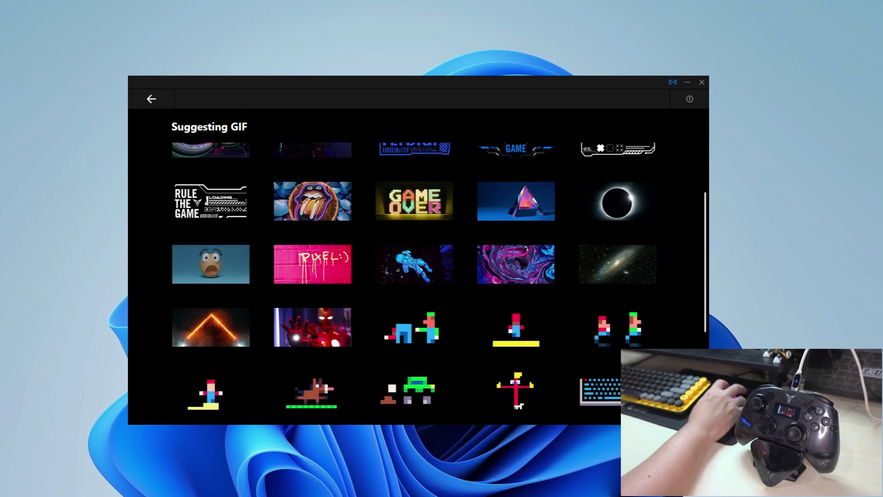
scroll(419, 284, "up", 3)
scroll(414, 285, "down", 2)
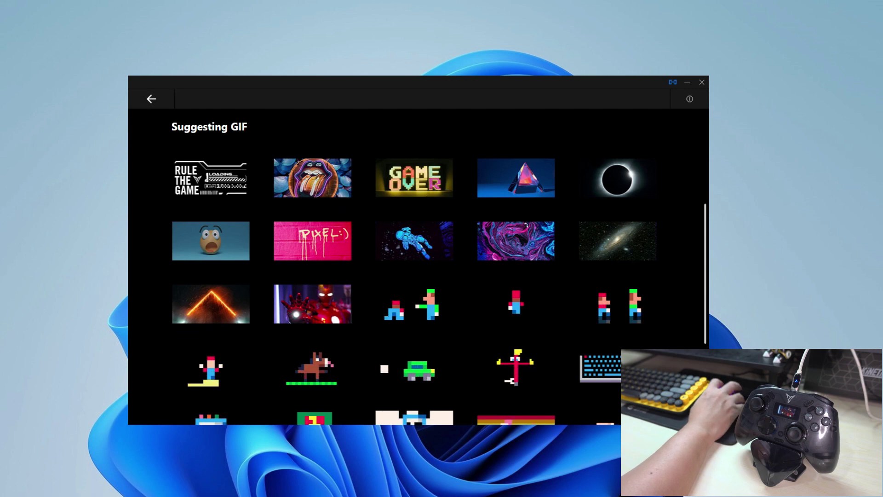
left_click(152, 98)
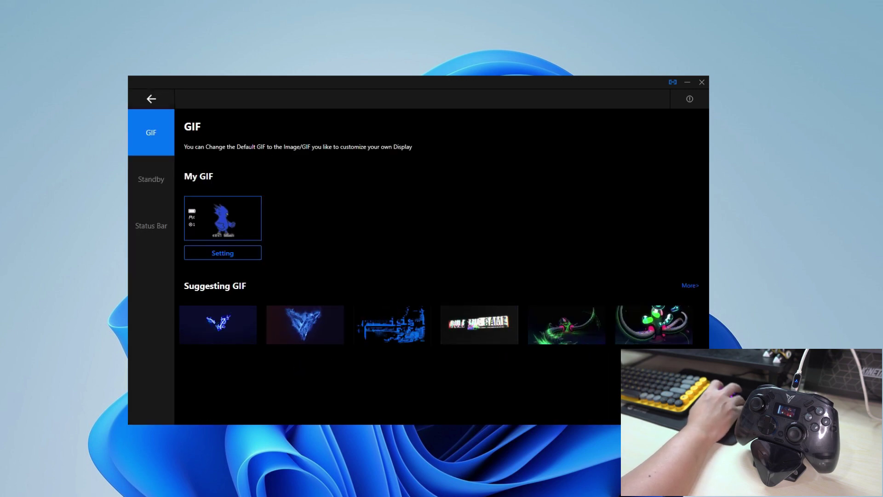
Upload ezgif.com-gif-maker(2).gif from the Downloads folder as the custom My GIF for the controller's display.
left_click(223, 253)
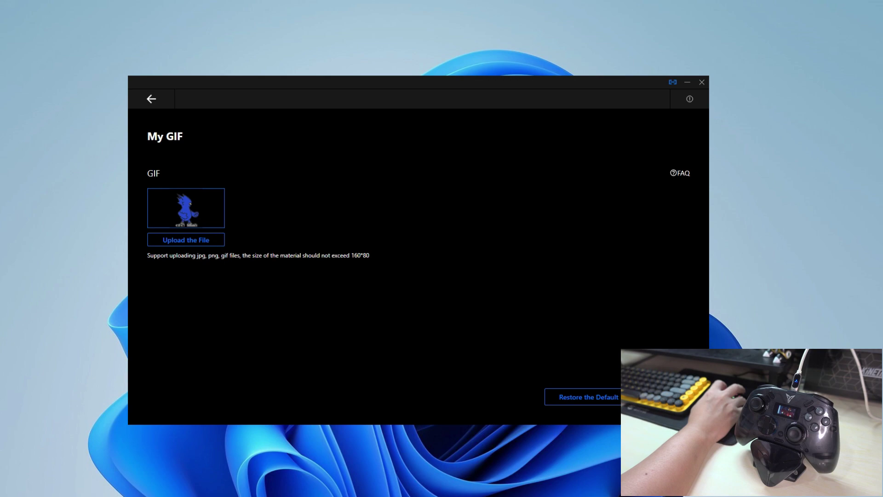
left_click(186, 239)
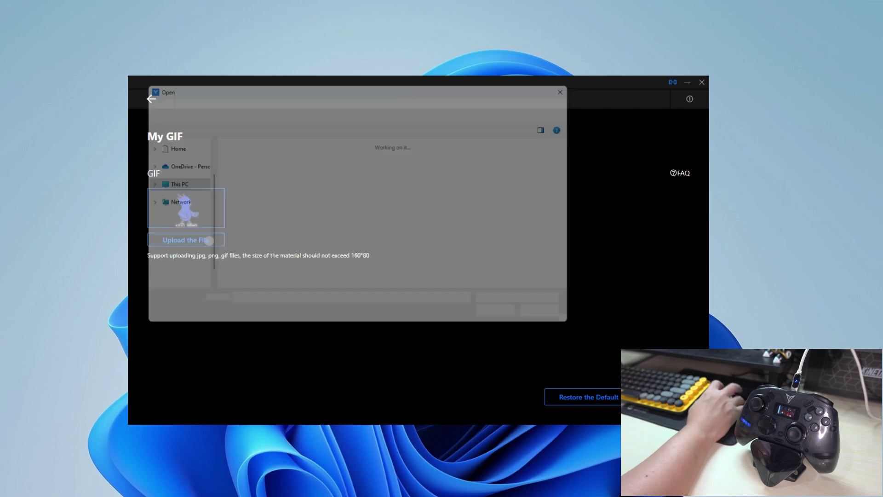
scroll(345, 258, "down", 2)
scroll(345, 265, "up", 3)
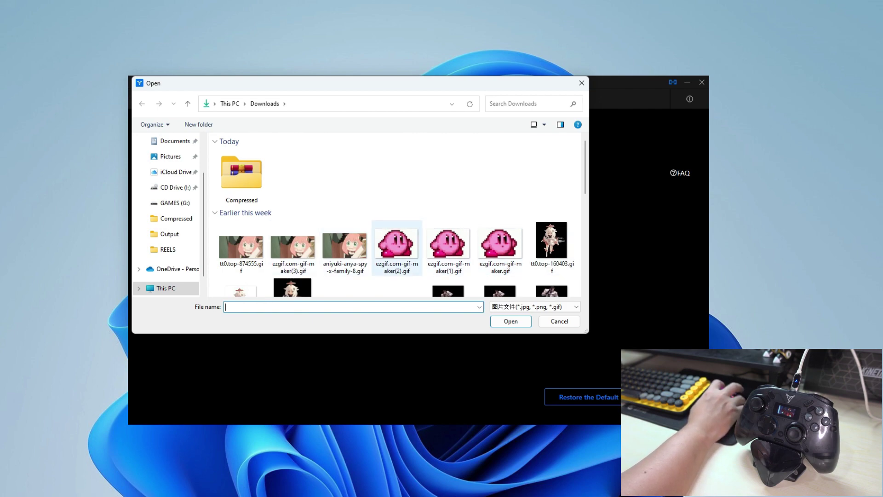
left_click(397, 249)
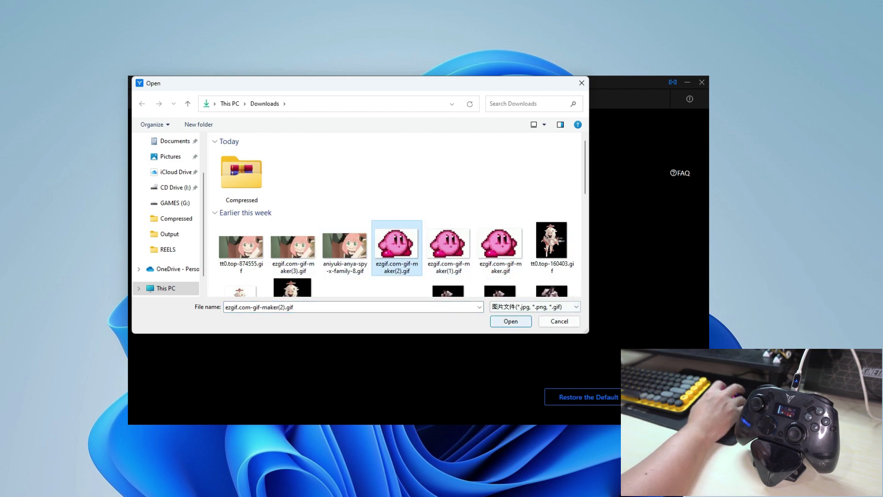
left_click(511, 321)
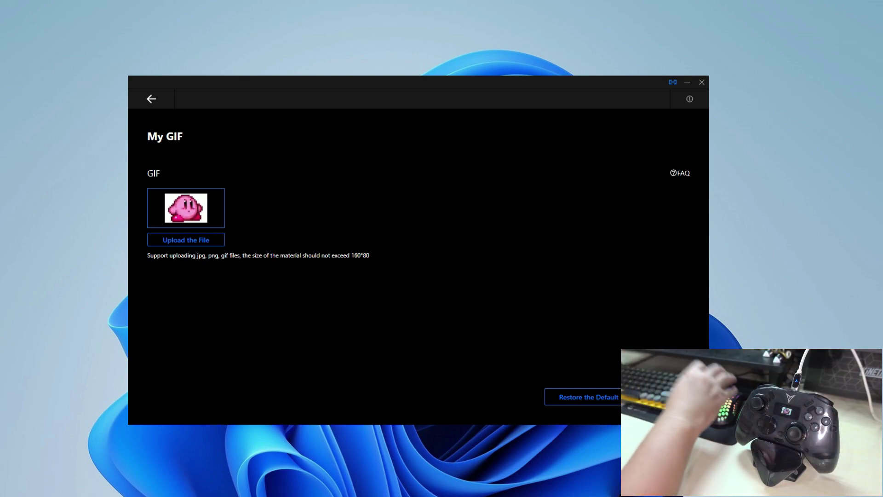
left_click(151, 99)
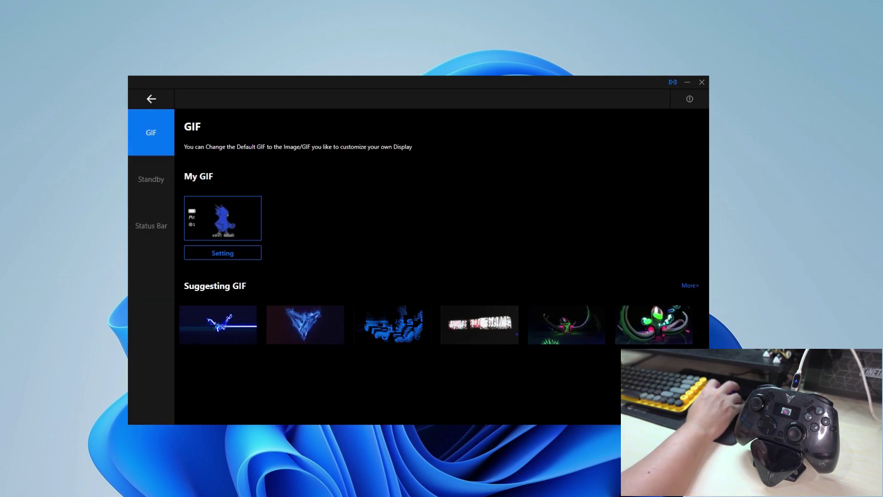
View the standby time options, and set the controller display's status bar to hidden.
left_click(152, 179)
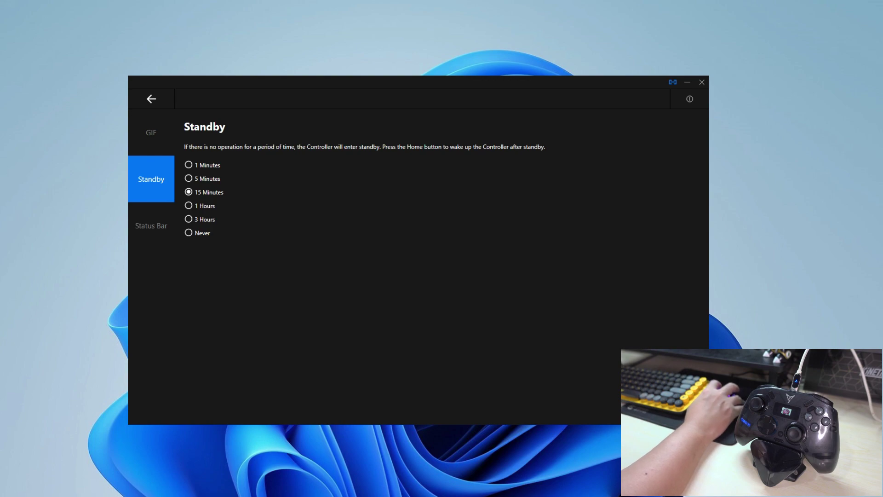
left_click(151, 225)
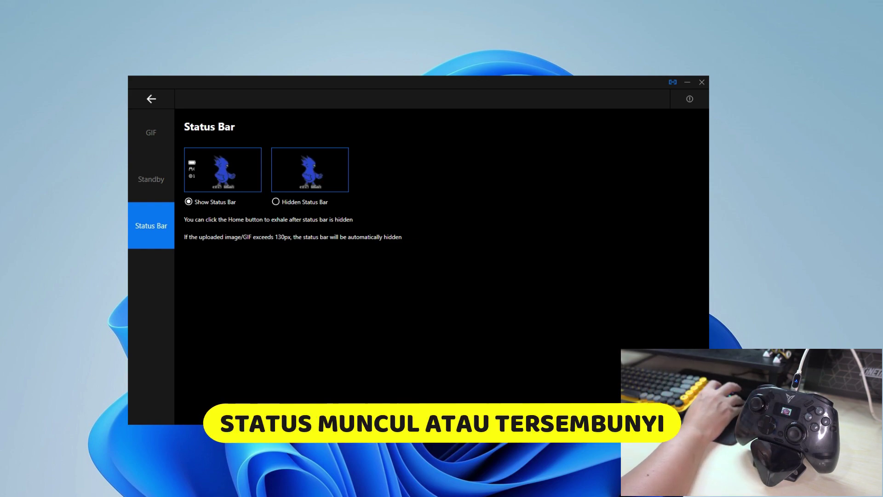
left_click(276, 201)
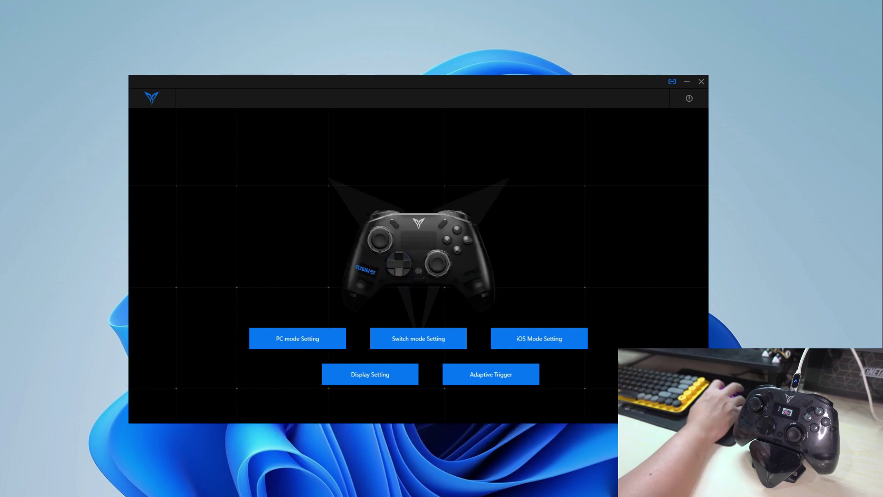
View the app and firmware version information and check for a controller firmware update.
left_click(689, 98)
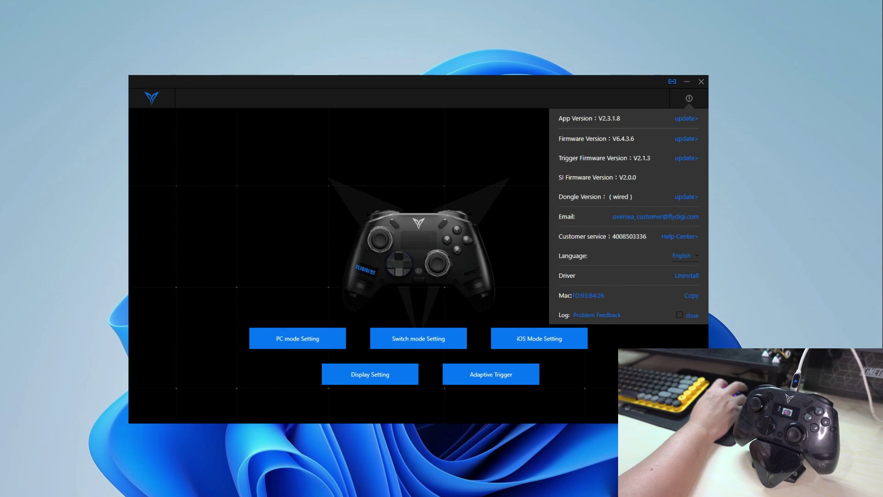
left_click(687, 139)
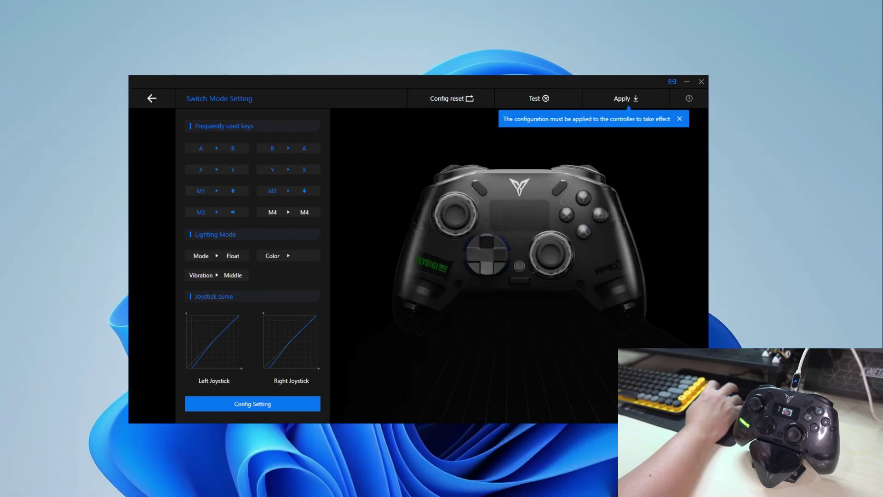
In the Switch mode configuration, try the Low and High vibration intensities, and set the intensity to Close.
left_click(252, 404)
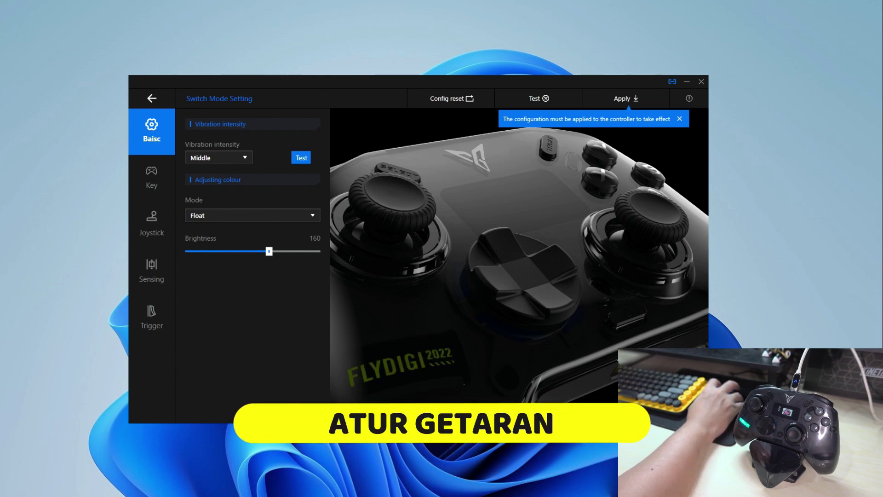
left_click(219, 158)
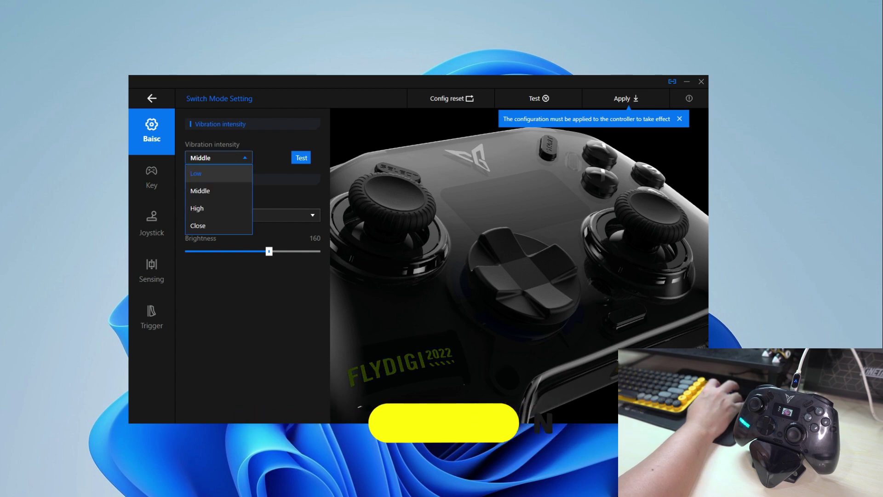
left_click(203, 173)
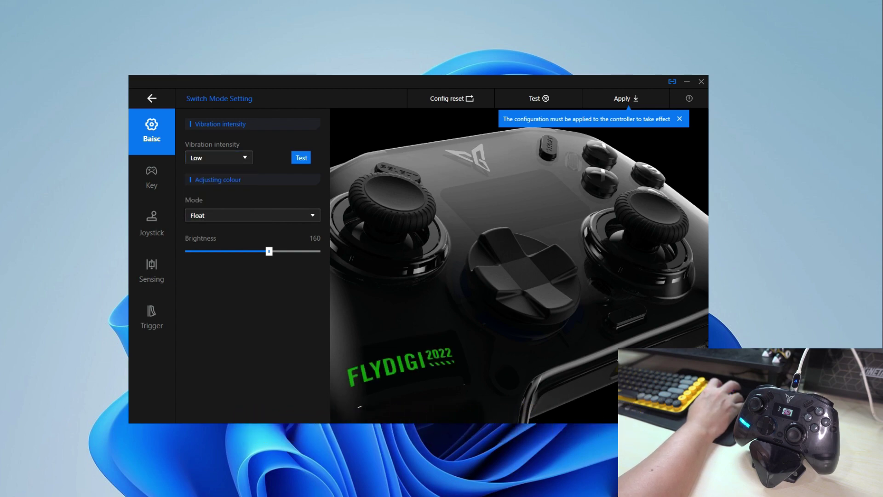
left_click(218, 157)
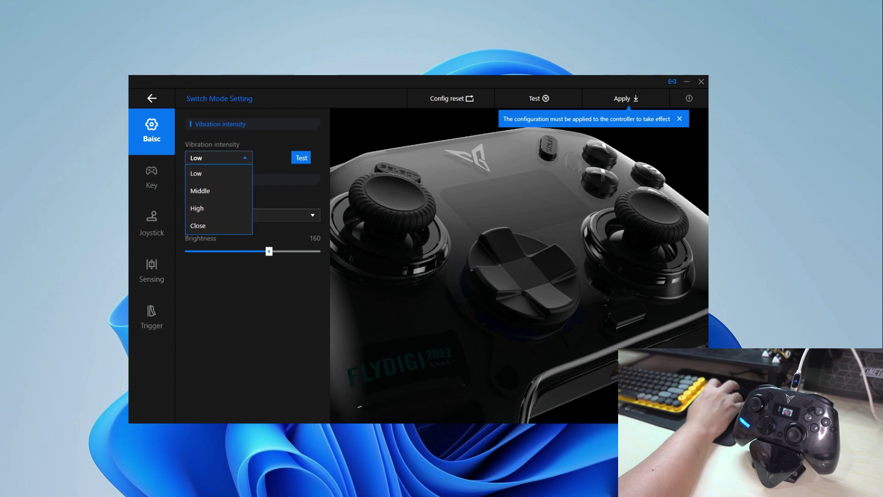
left_click(202, 207)
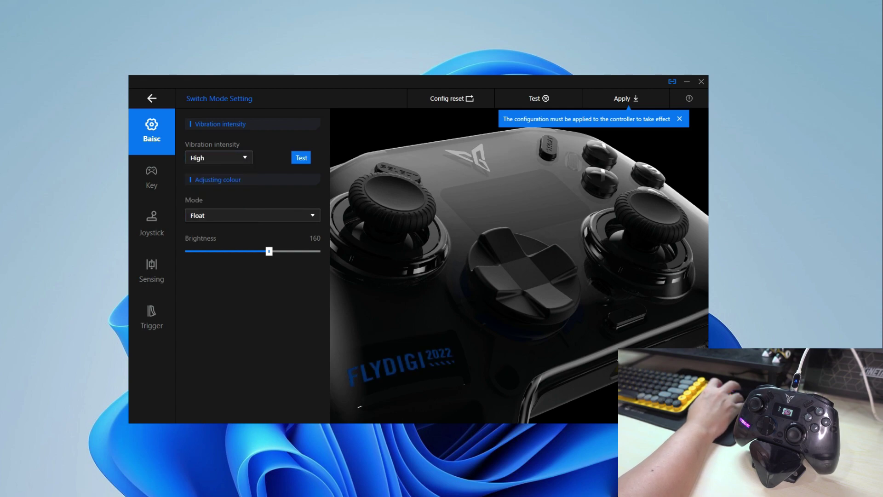
left_click(218, 157)
left_click(202, 225)
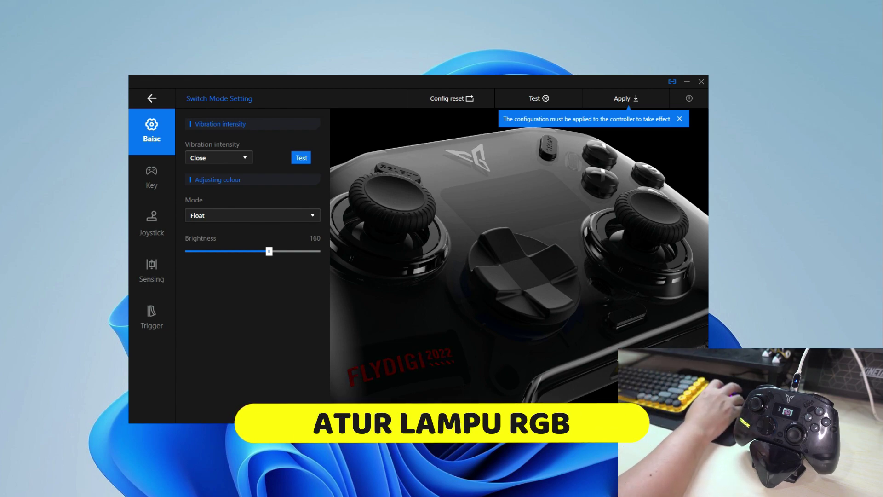
Try the Alert, Hunt and Float lighting modes for Switch mode, and set the lighting to Hide (Breathe).
left_click(252, 215)
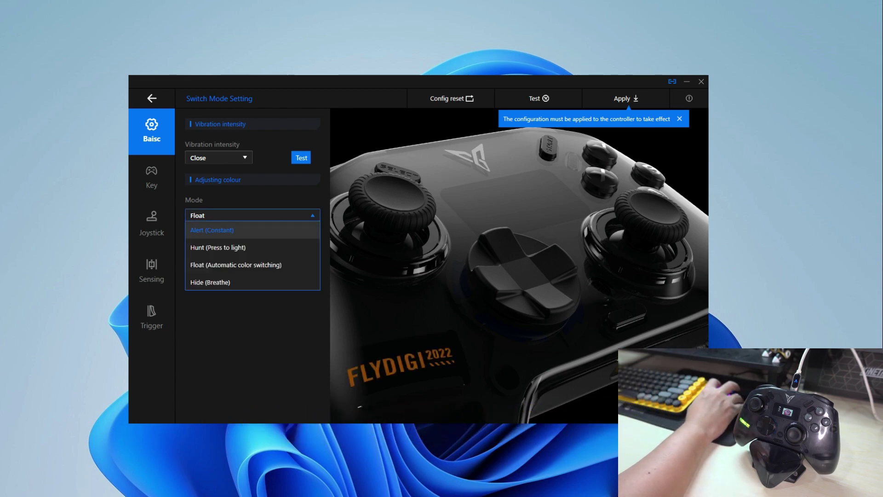
left_click(211, 230)
left_click(252, 216)
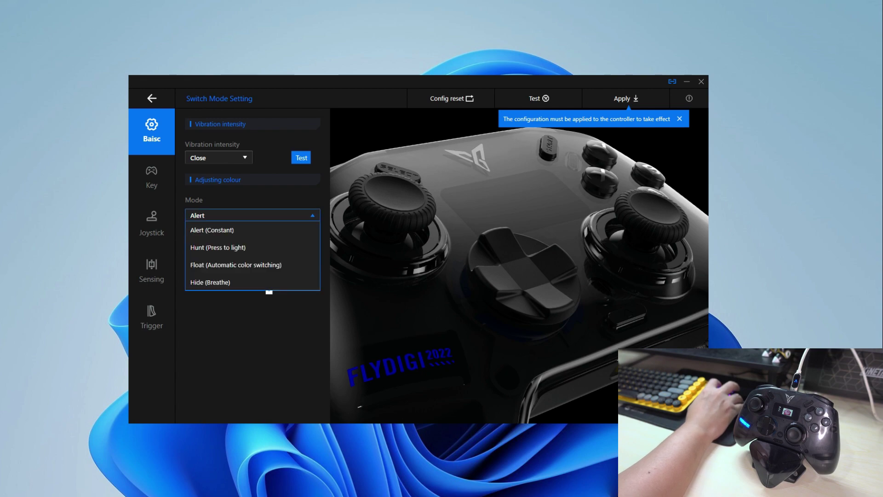
left_click(212, 247)
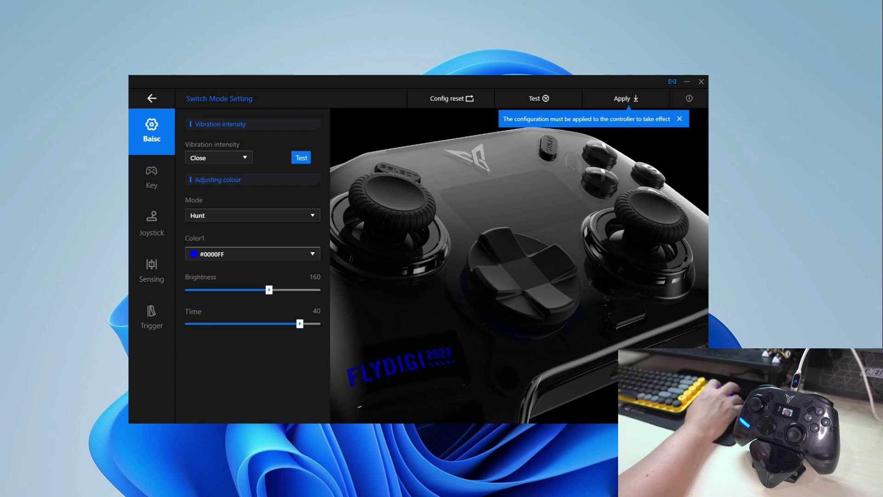
left_click(252, 215)
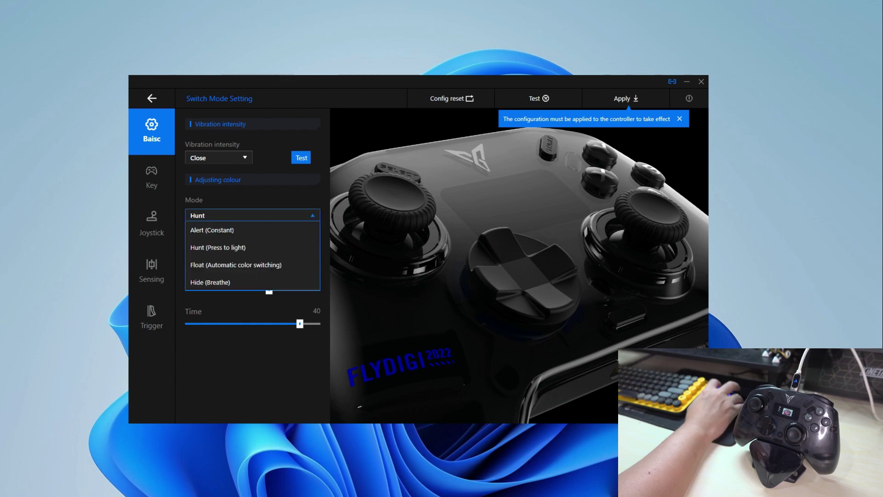
left_click(212, 263)
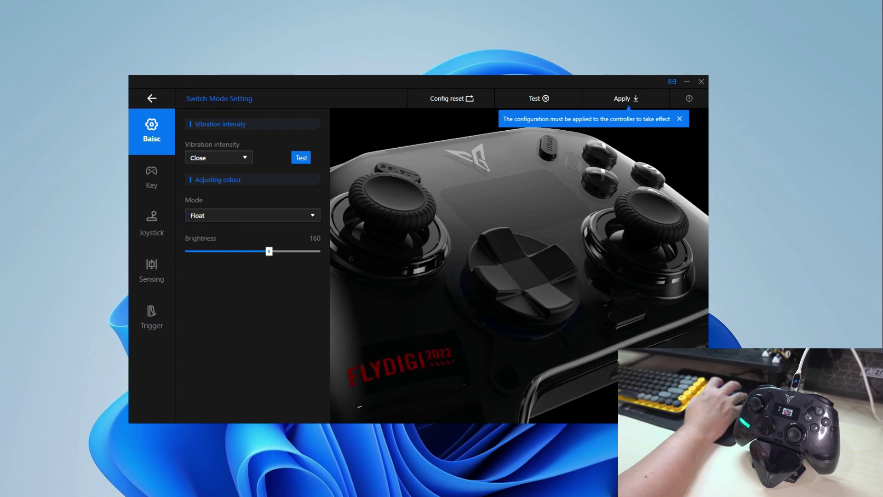
left_click(252, 216)
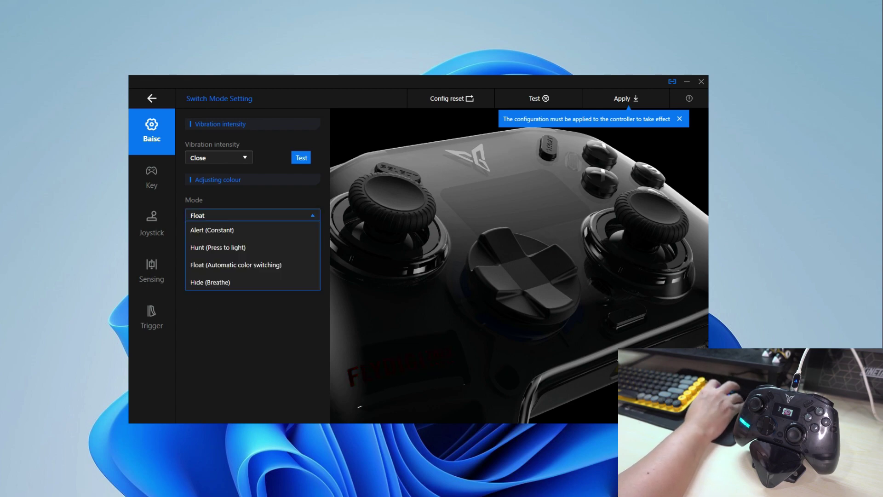
left_click(212, 281)
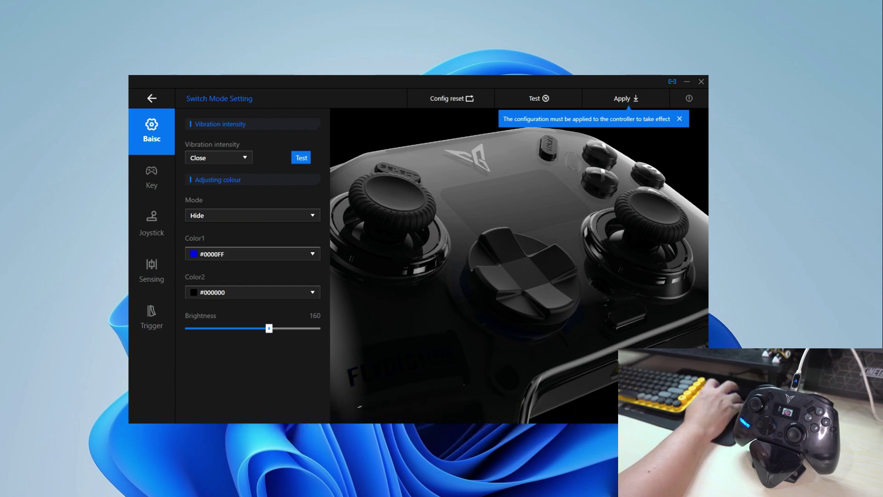
Examine the Switch mode key mappings and the controller's front and back key layouts.
left_click(151, 178)
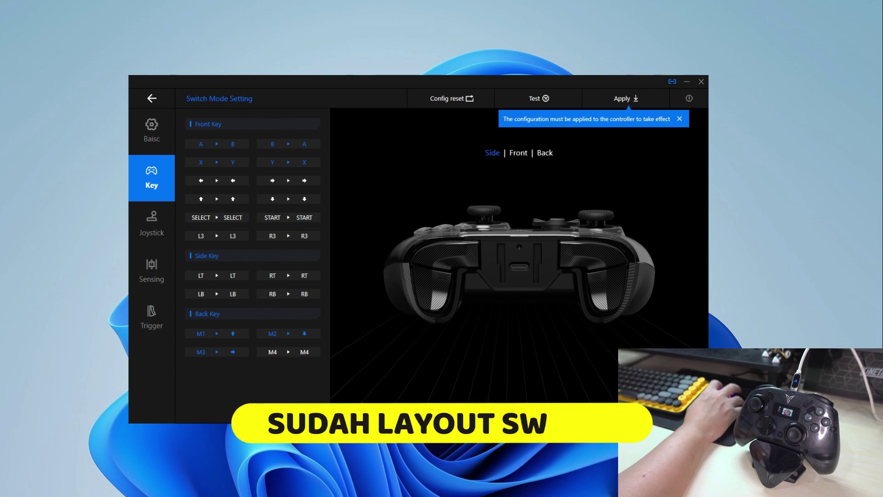
left_click(518, 153)
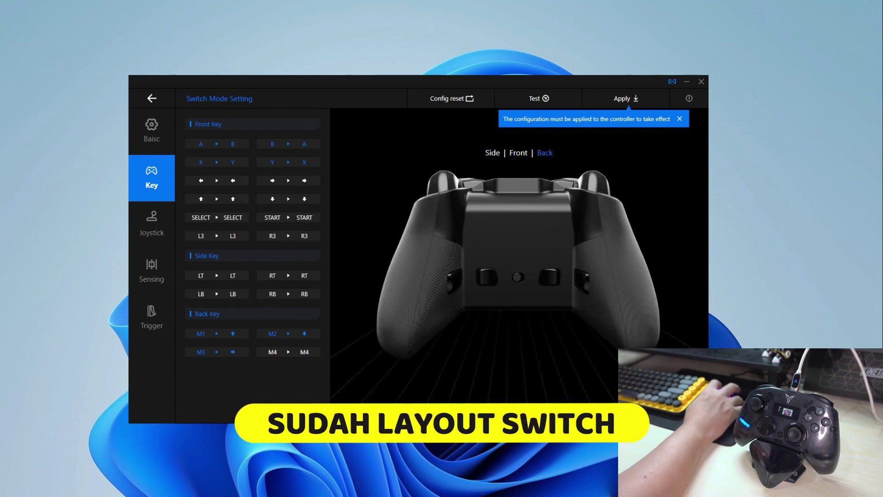
mouse_move(217, 144)
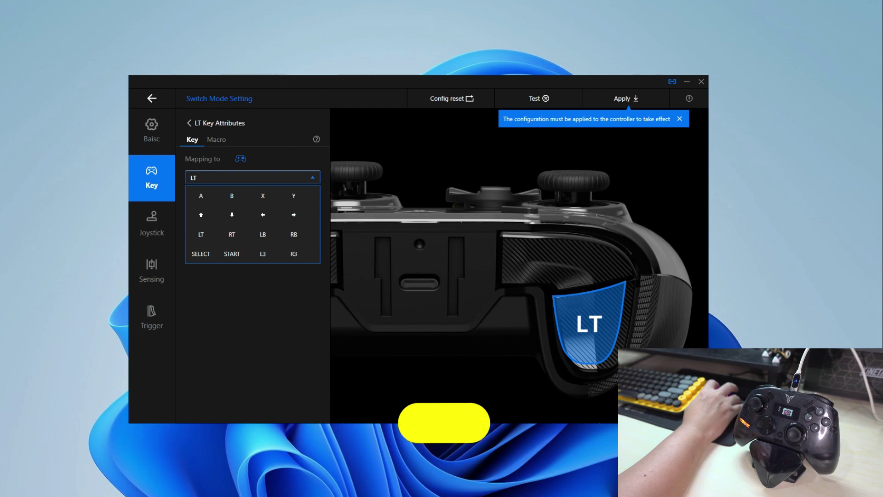
Record a macro for the LT key in Switch mode with the sequence A, B, X, Y.
left_click(216, 140)
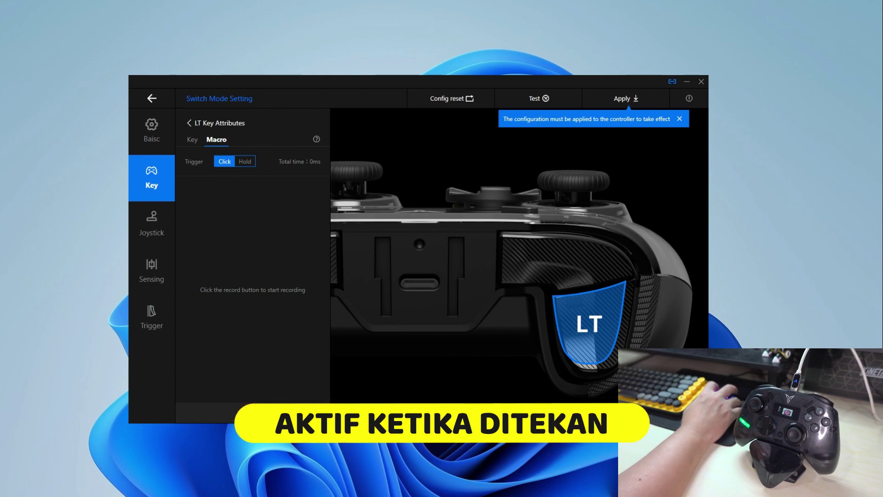
left_click(252, 414)
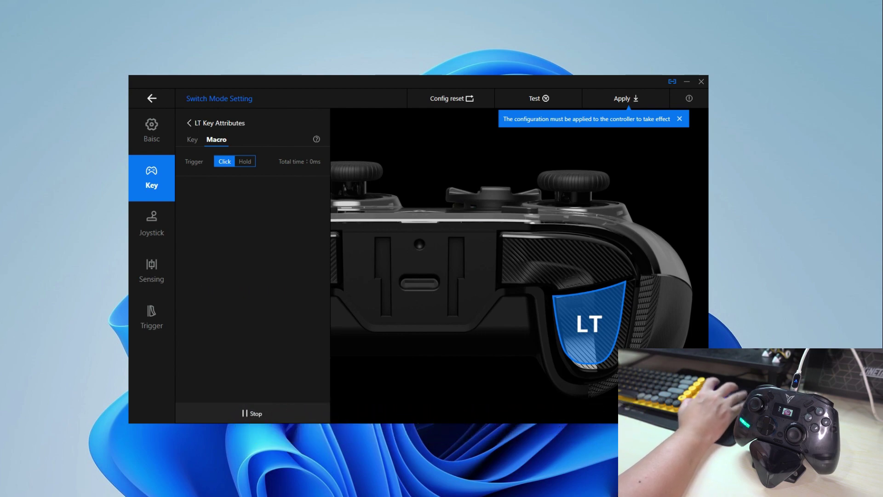
key("a")
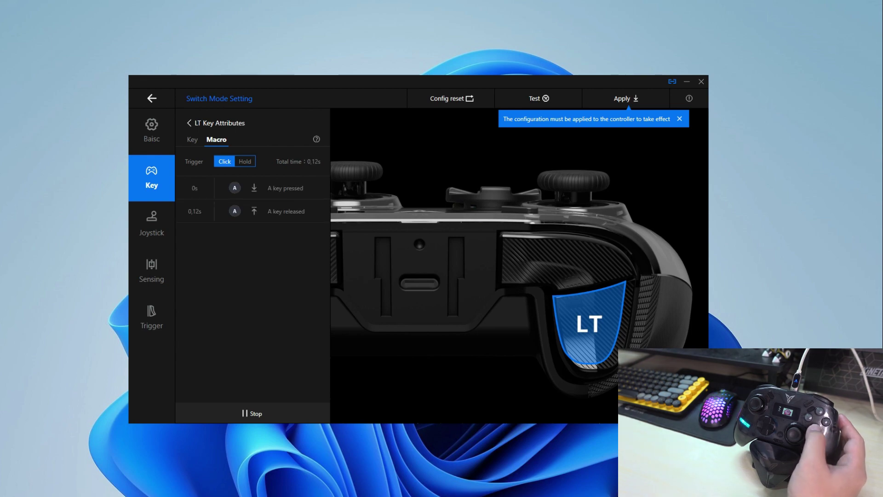
key("b")
key("x")
key("y")
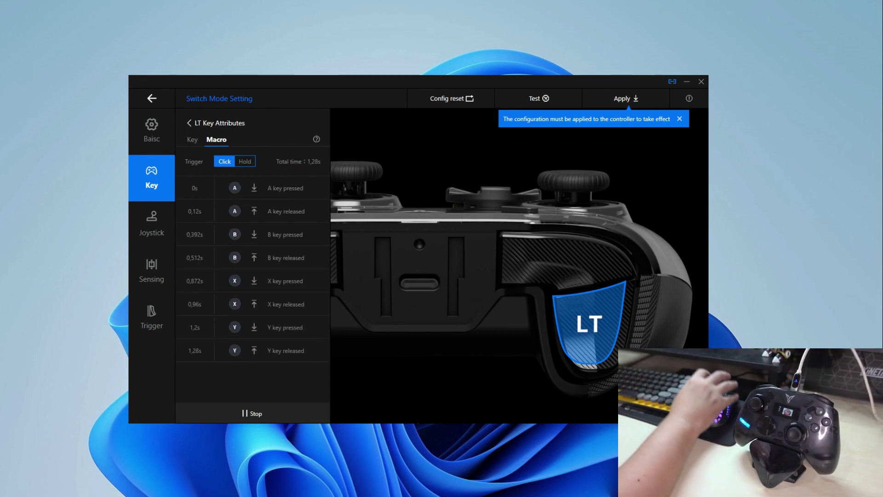
left_click(252, 414)
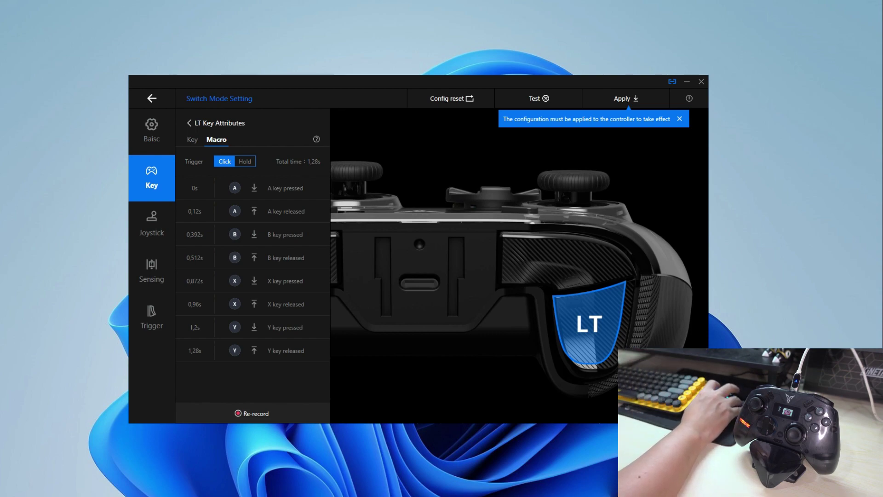
Set the A key's action duration in the LT macro to 0 s, and inspect the timing of the other recorded keys.
left_click(262, 188)
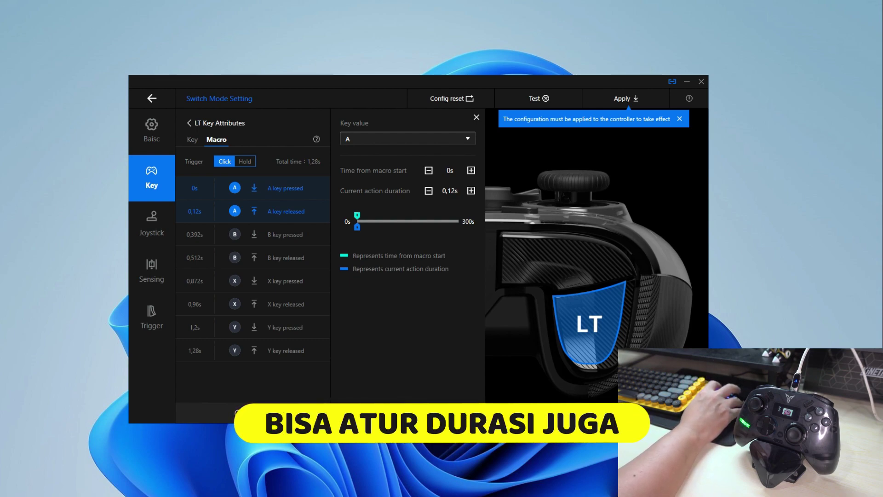
mouse_move(357, 227)
left_mouse_down()
mouse_move(459, 227)
mouse_move(357, 227)
left_mouse_up()
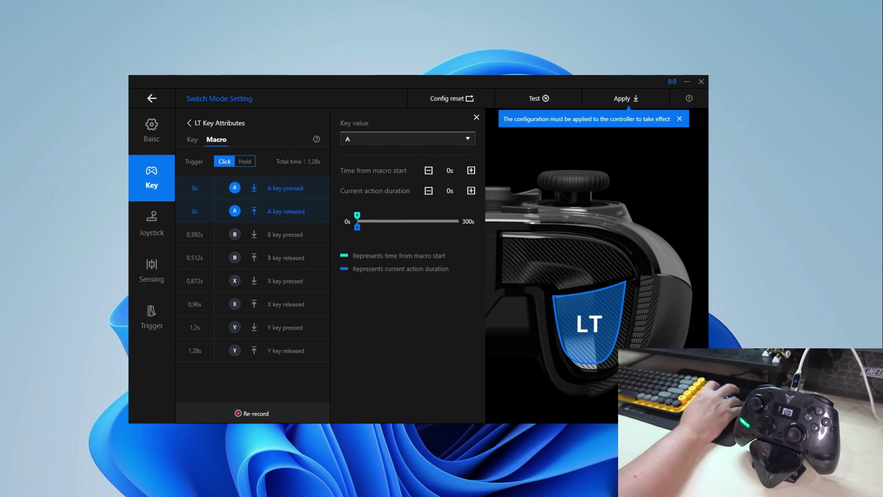
left_click(285, 234)
left_click(285, 281)
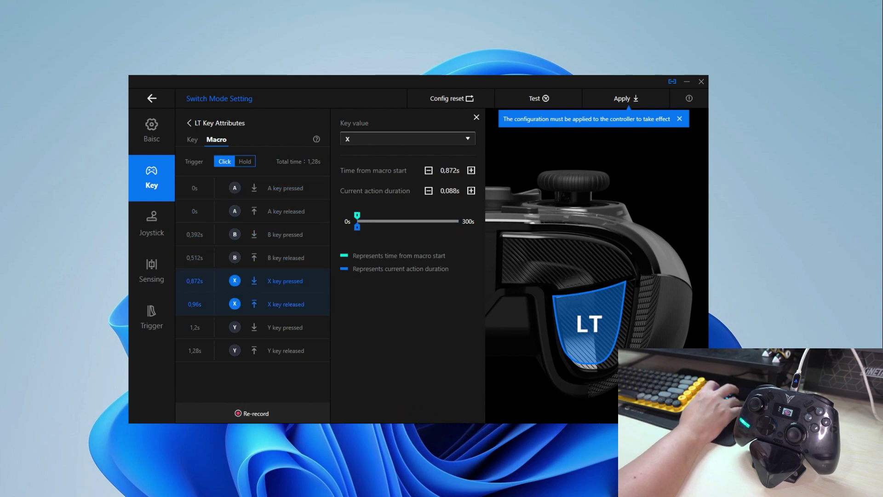
left_click(284, 327)
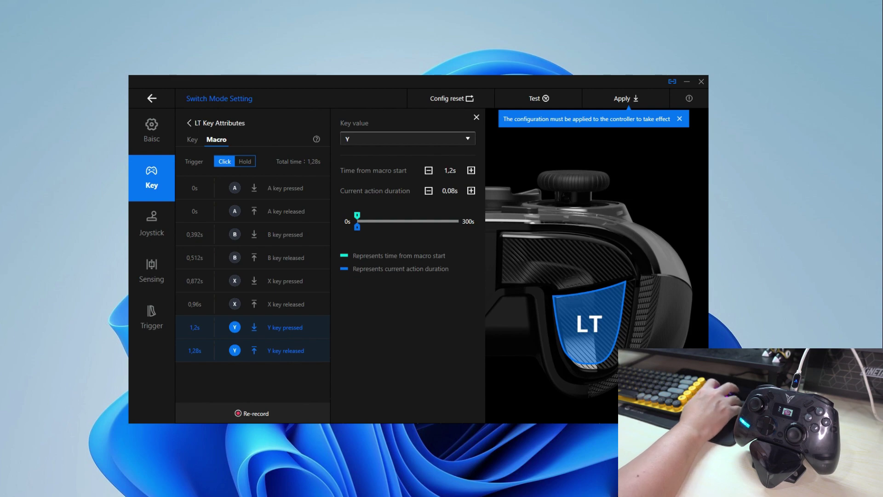
Try the Hold trigger for the LT macro, and return the trigger to Click.
left_click(245, 161)
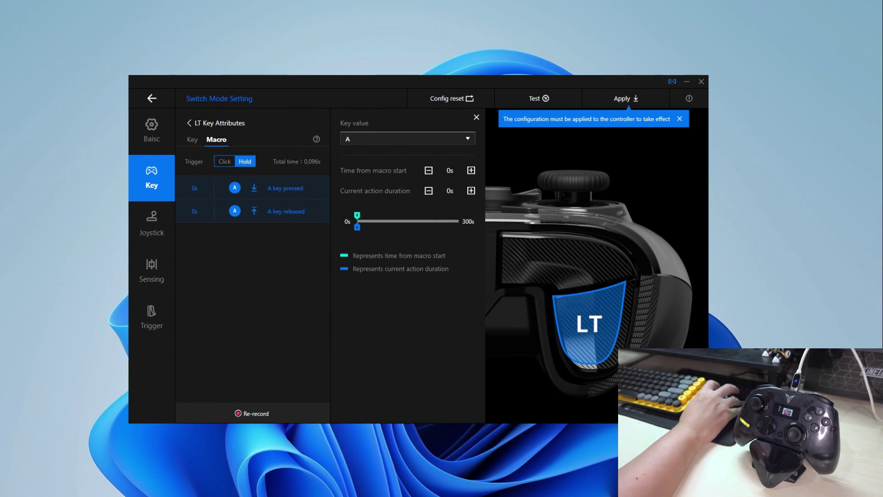
left_click(224, 162)
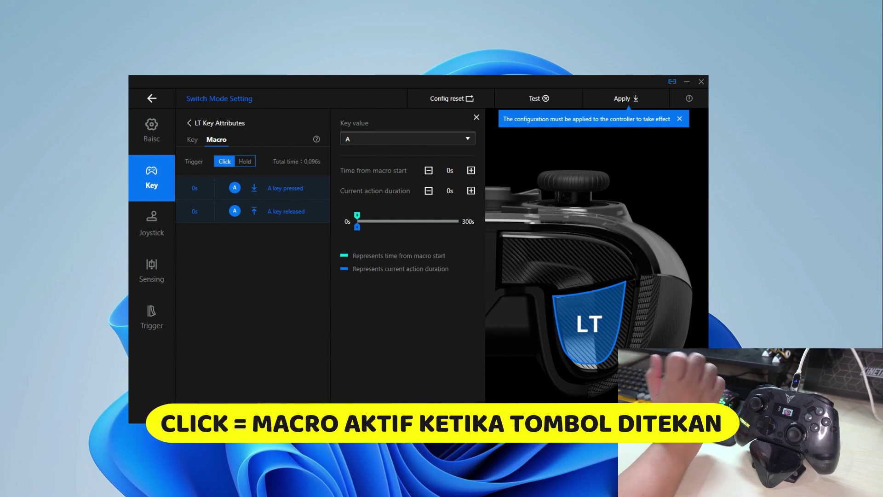
Reshape the left joystick's sensitivity curve in Switch mode, placing its middle point at about 41 input and 70 output.
left_click(152, 224)
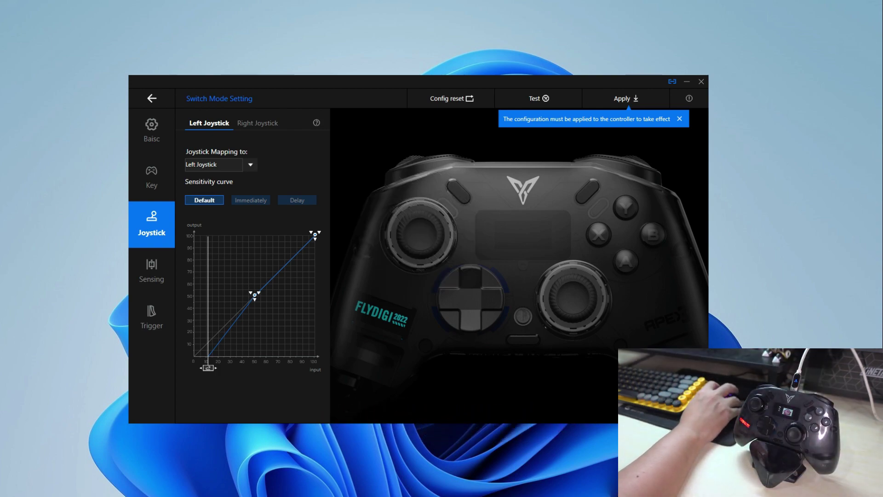
left_click_drag(255, 295, 304, 339)
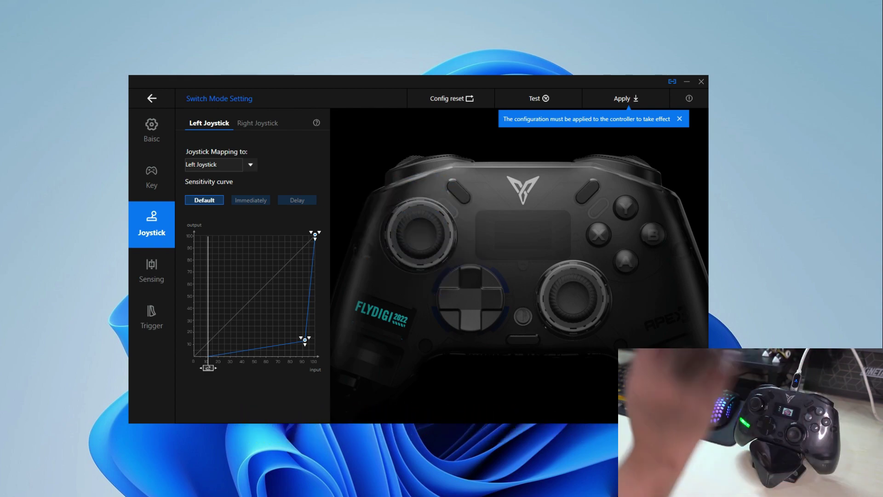
left_click_drag(305, 340, 245, 272)
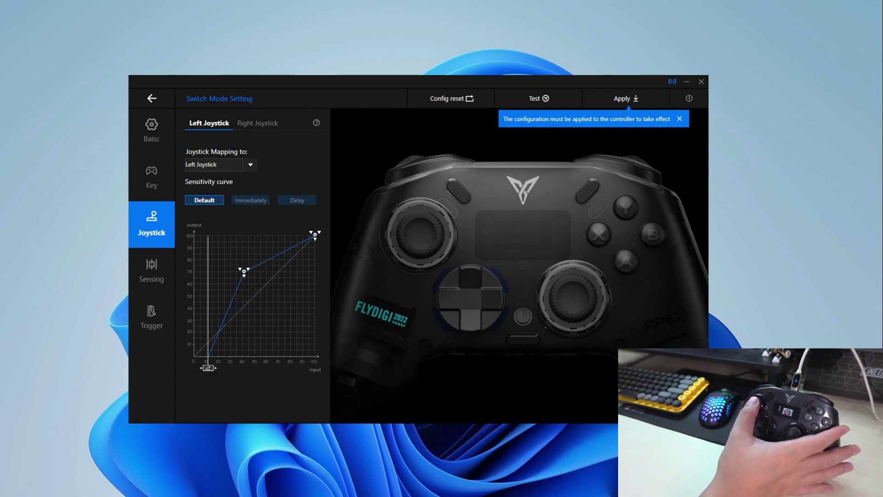
left_click(445, 422)
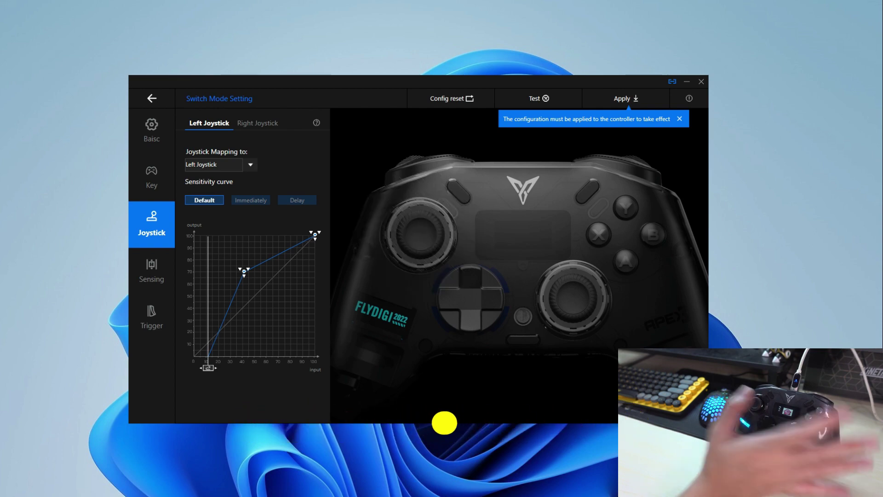
View the Sensing and Trigger settings for Switch mode.
left_click(151, 271)
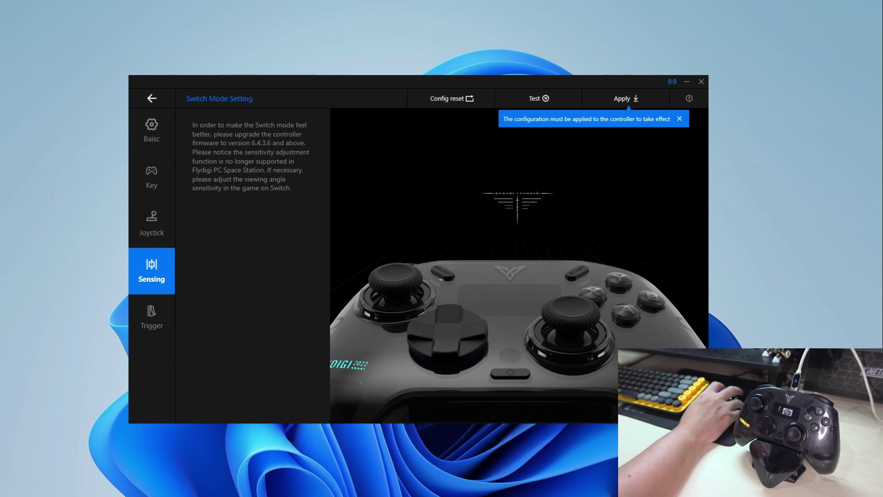
left_click(151, 318)
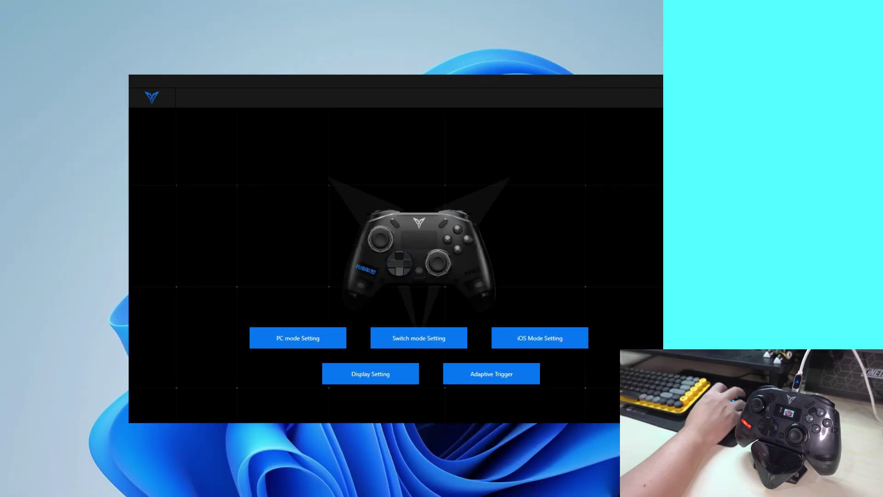
Open the PC mode settings, compare the Config2, Config3 and Config4 profiles, and return to Config1.
left_click(297, 338)
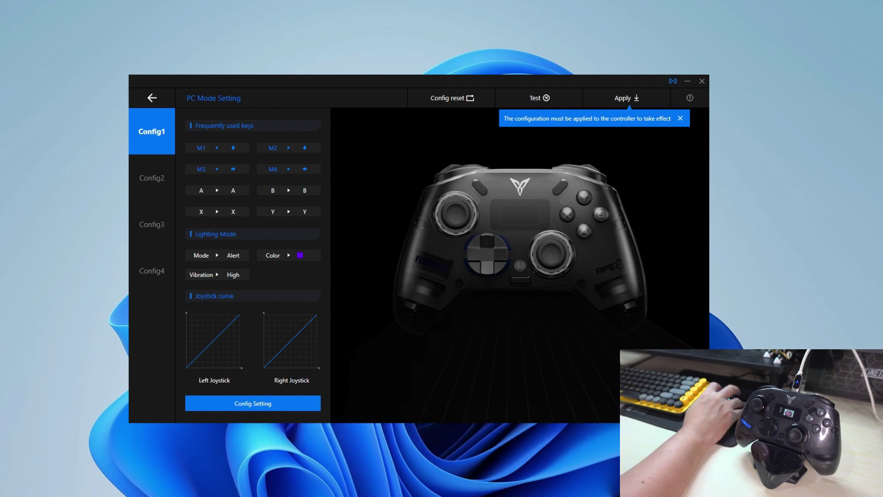
left_click(152, 178)
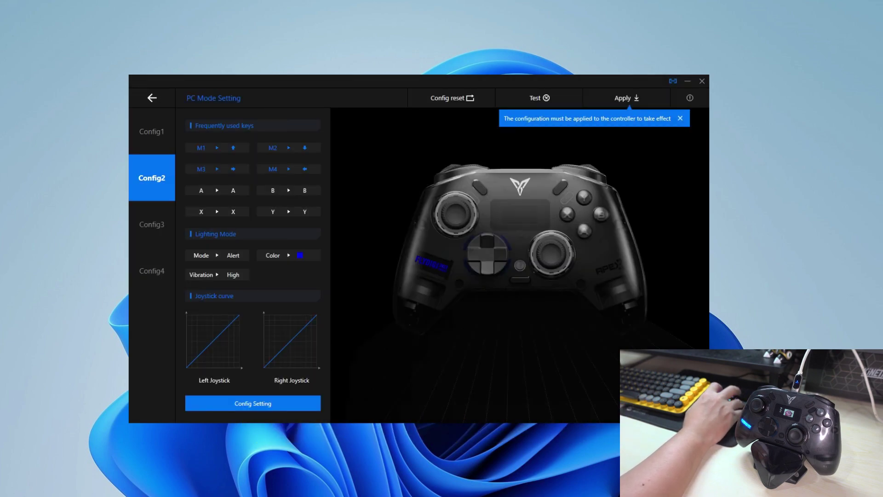
left_click(152, 224)
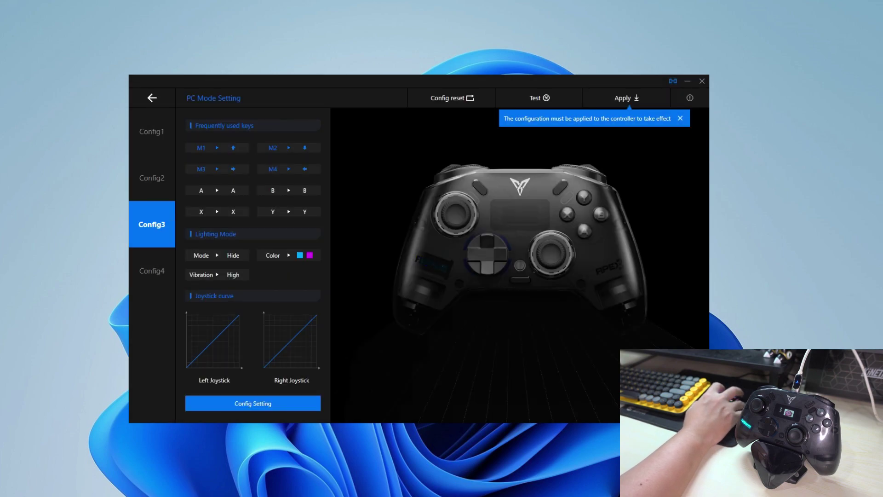
left_click(152, 271)
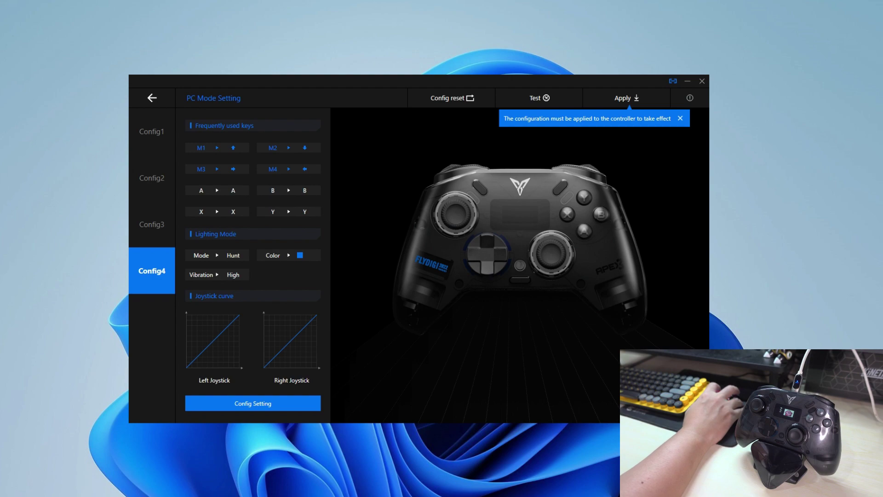
left_click(152, 132)
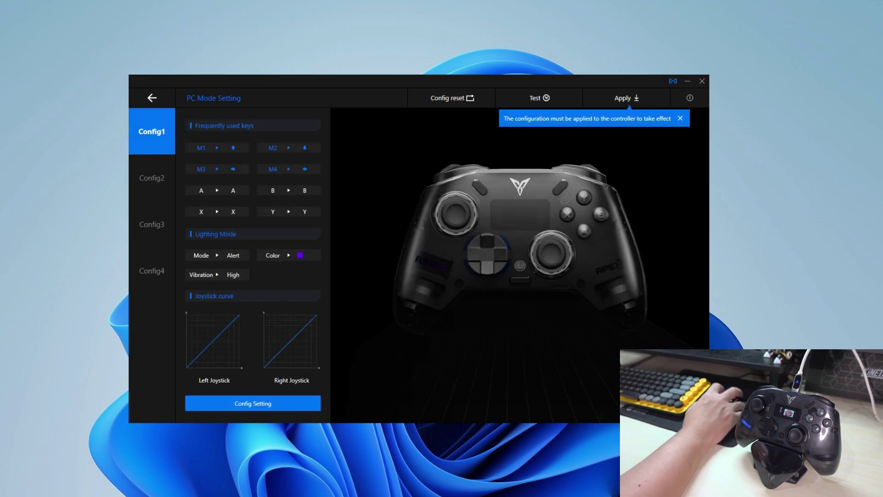
Open the detailed settings of Config1 and examine its key mappings with the controller's side and front layouts.
left_click(253, 404)
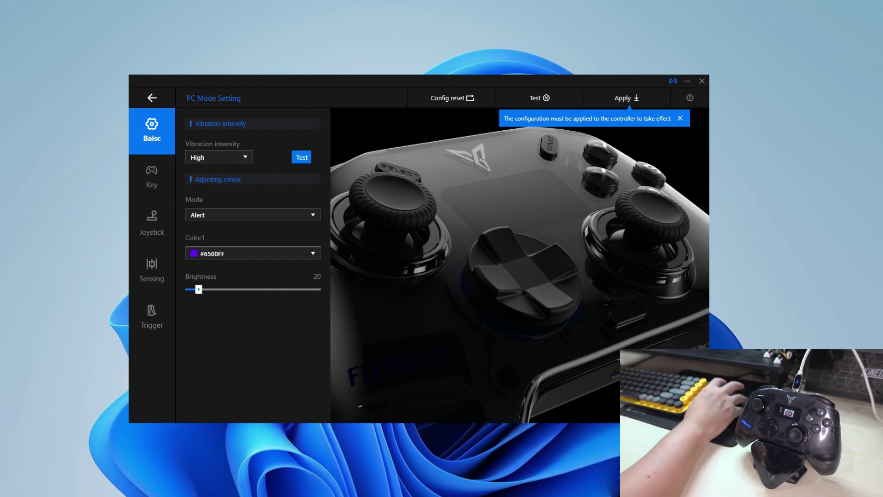
left_click(151, 178)
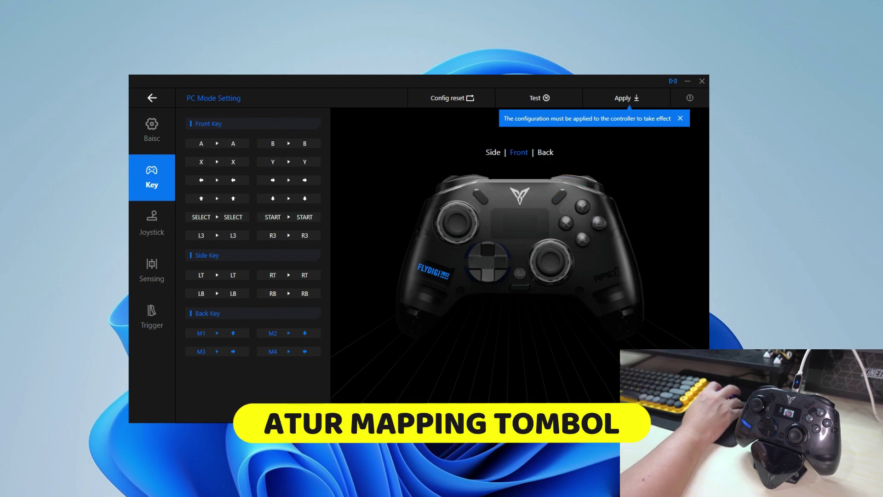
left_click(493, 153)
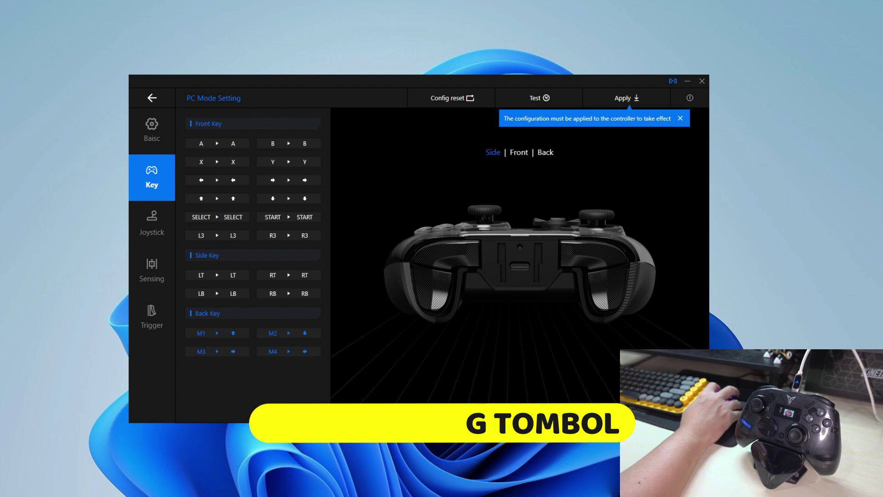
left_click(217, 274)
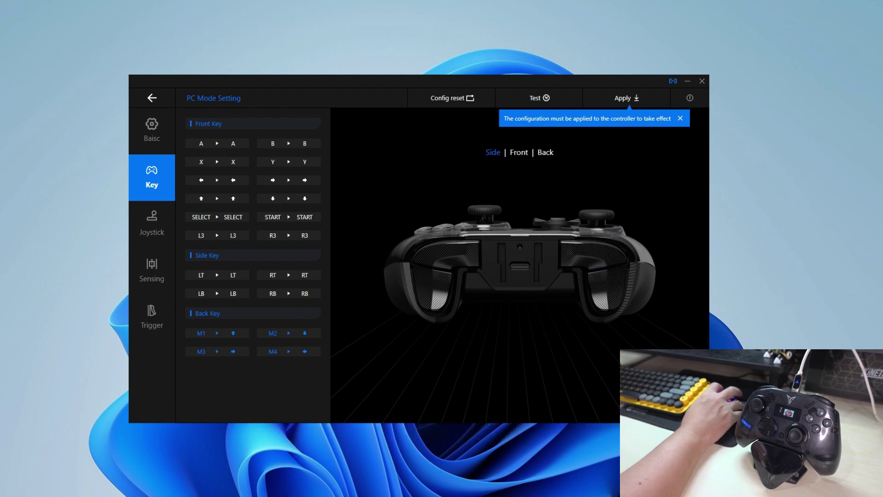
left_click(519, 152)
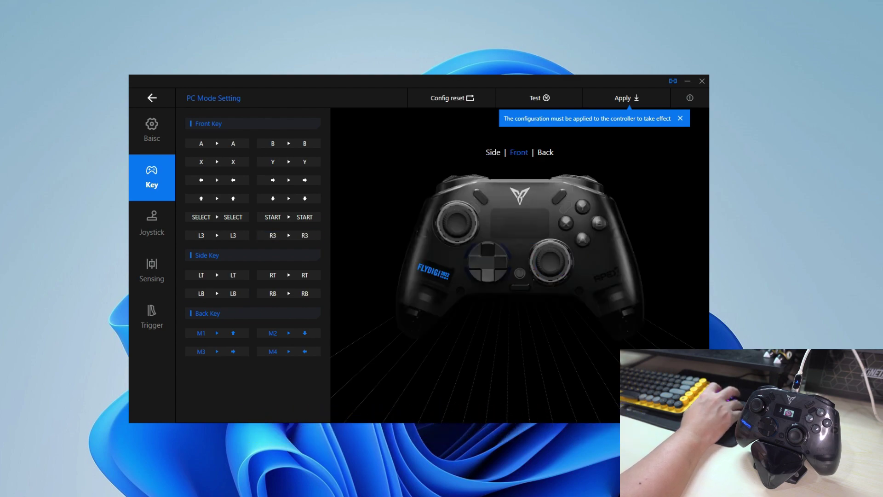
Open the LT key's attributes in PC mode and examine its keyboard and mouse mapping choices and its macro options.
mouse_move(217, 275)
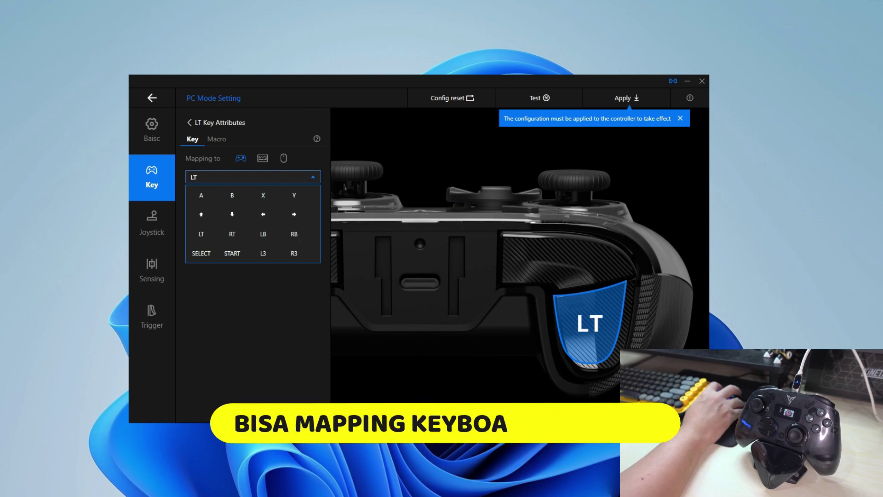
left_click(263, 158)
left_click(284, 158)
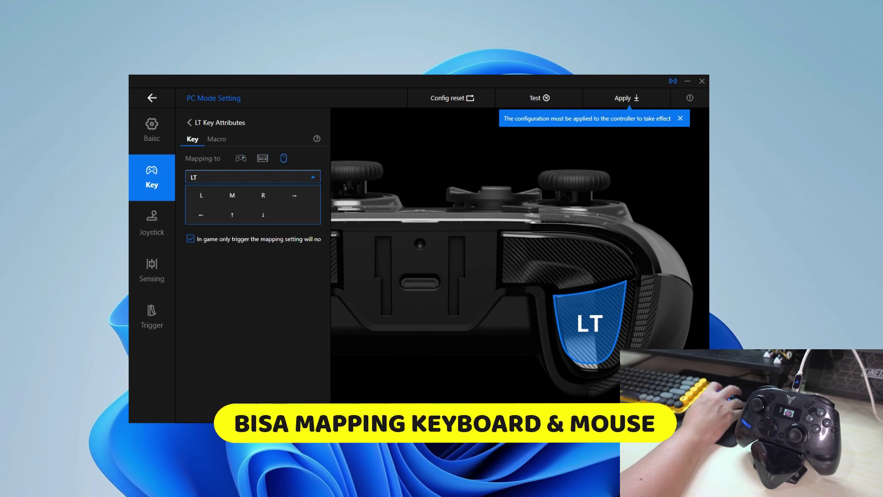
left_click(262, 158)
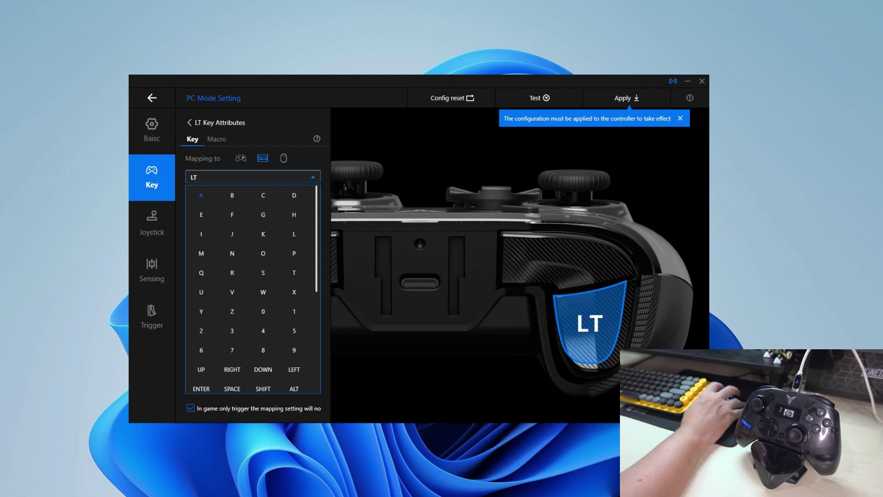
scroll(263, 277, "down", 3)
scroll(233, 307, "down", 5)
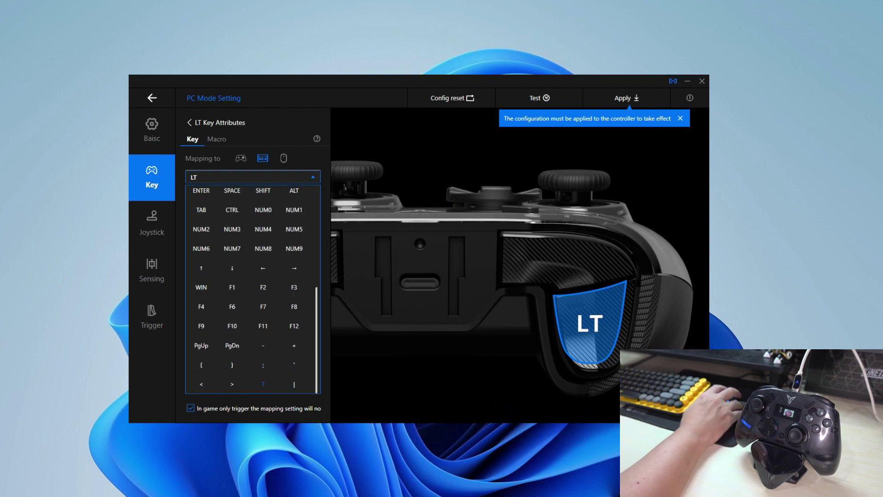
left_click(284, 158)
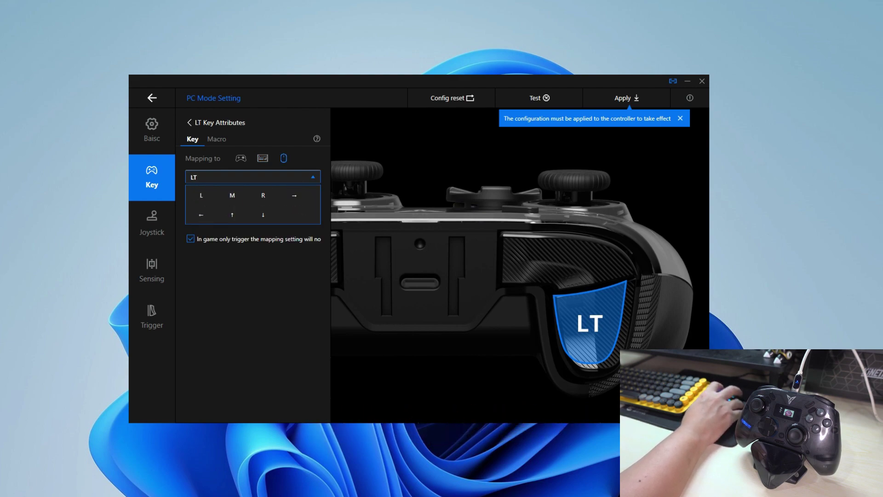
left_click(263, 195)
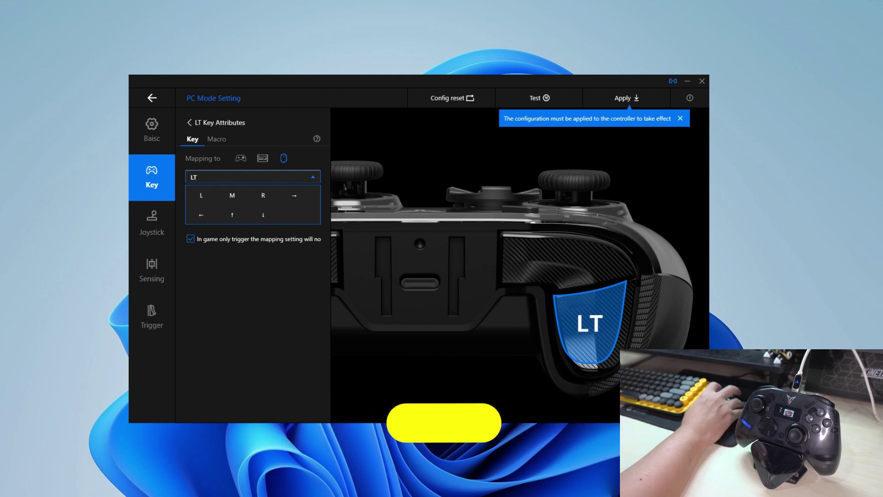
left_click(217, 139)
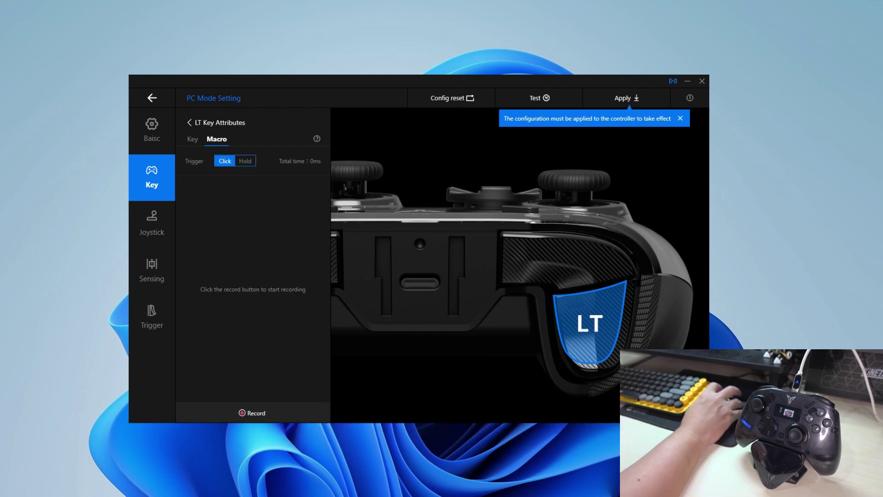
View the PC mode sensitivity curves and mapping settings for both the left and right joysticks.
left_click(152, 223)
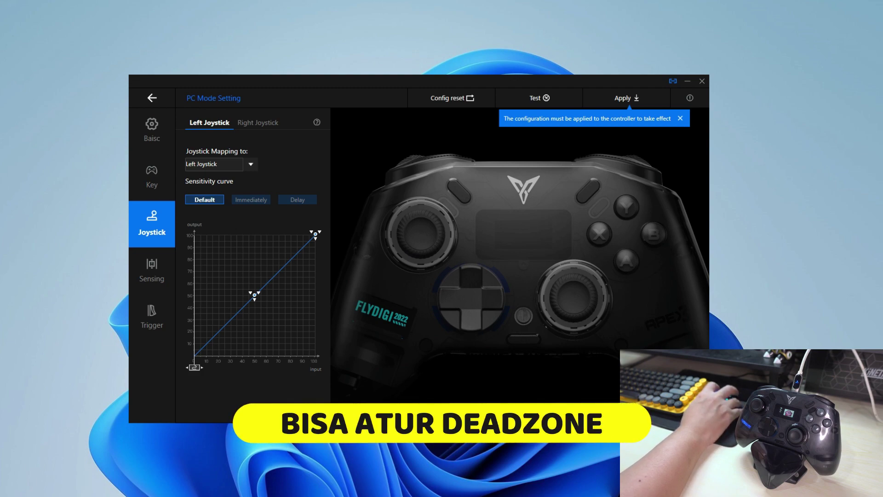
left_click(258, 123)
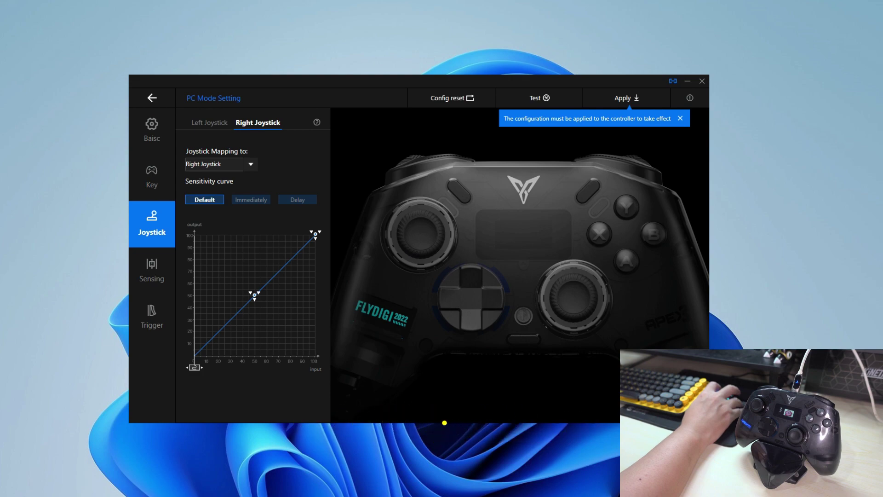
Review the Sensing mapping targets in PC mode and set the open sensing method to "Hold to open,release to close".
left_click(152, 270)
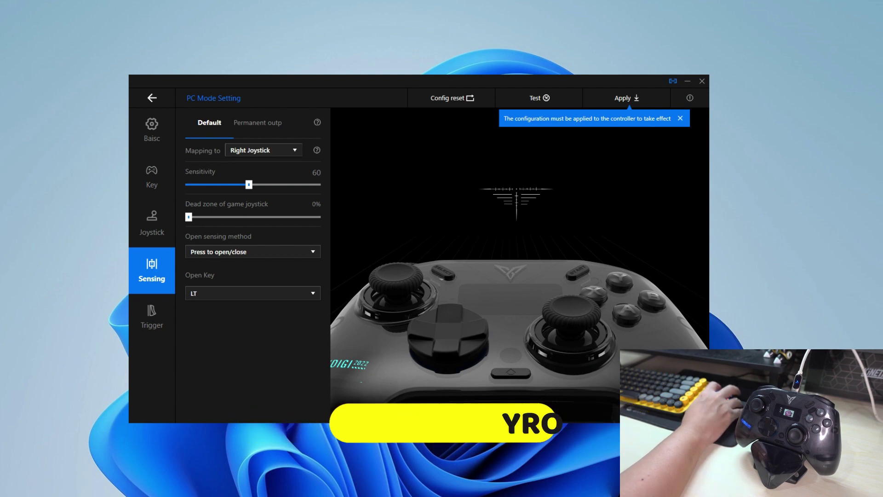
left_click(263, 150)
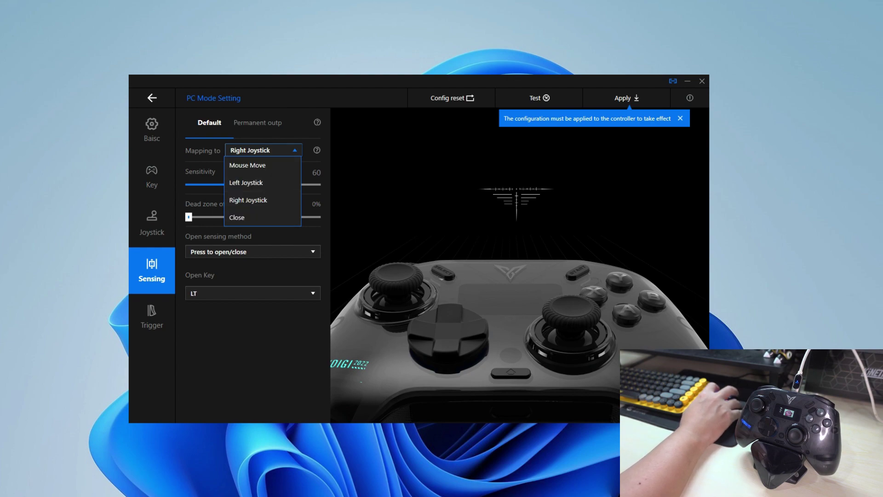
left_click(263, 150)
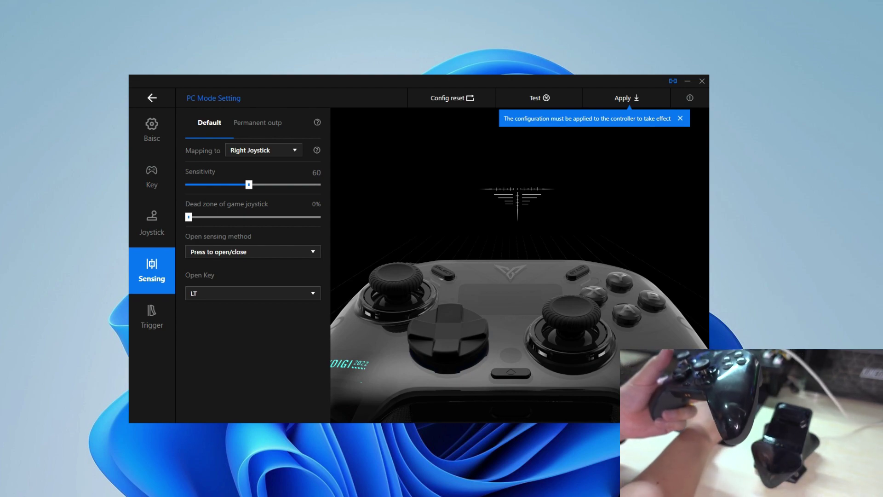
left_click(253, 251)
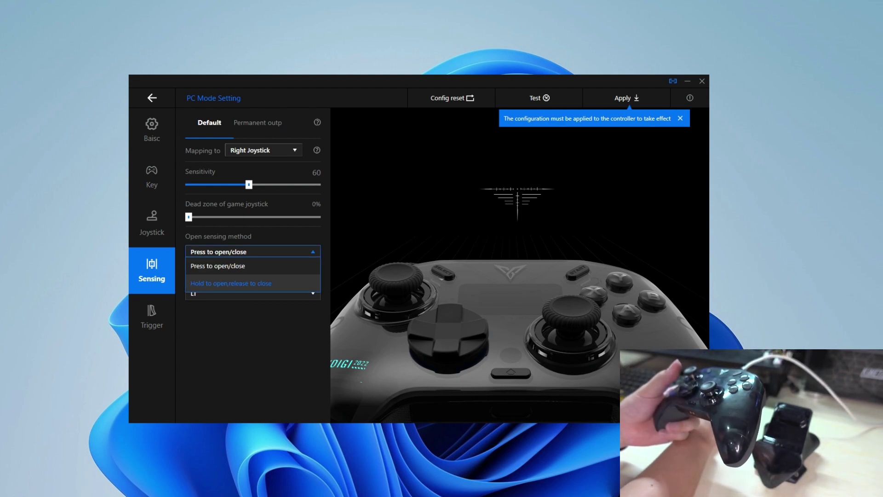
left_click(231, 283)
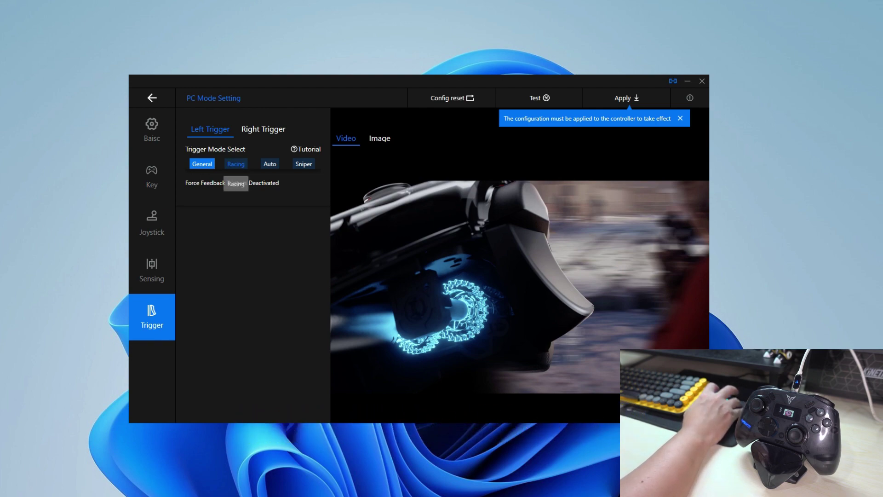
Compare the Racing, Auto and Sniper modes of the left trigger in the PC mode Trigger settings.
left_click(236, 164)
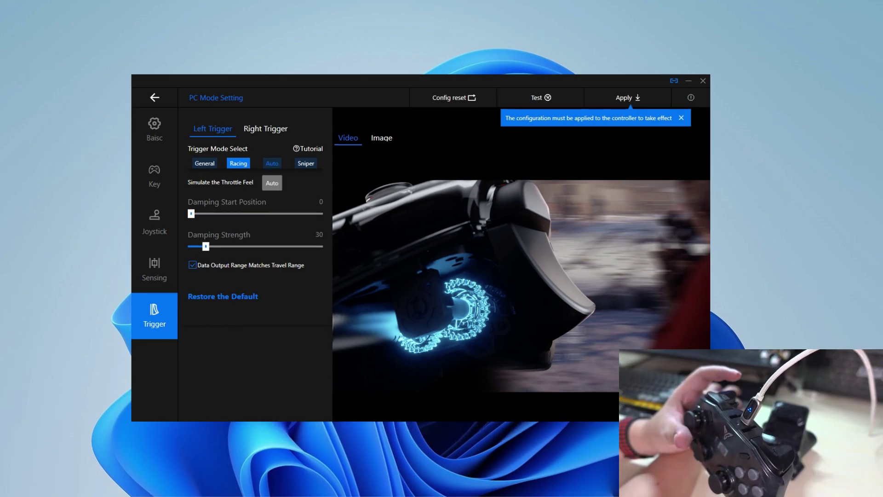
left_click(270, 164)
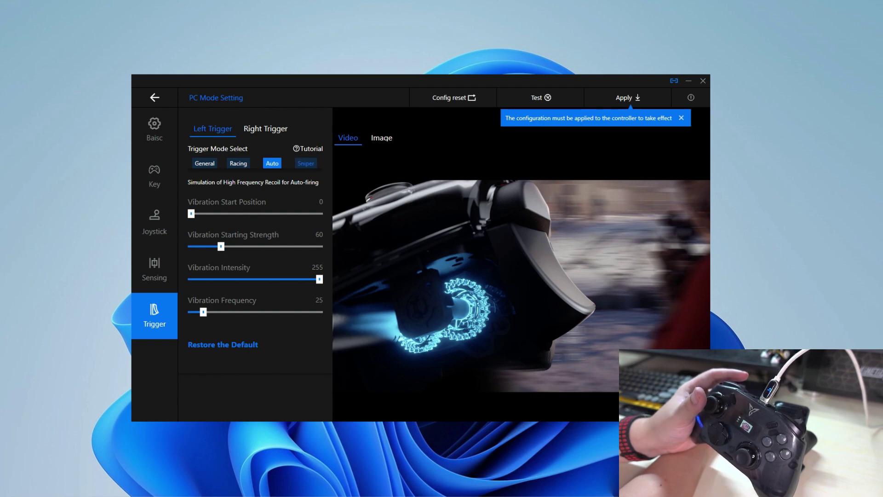
left_click(306, 164)
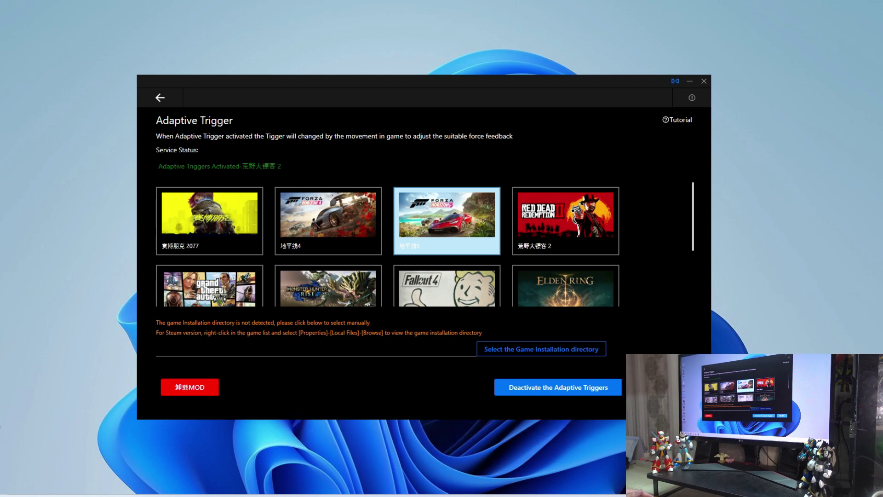
Browse the games supported by Adaptive Trigger, from Cyberpunk 2077 and the Forza Horizon titles to Devil May Cry 5.
left_click(566, 221)
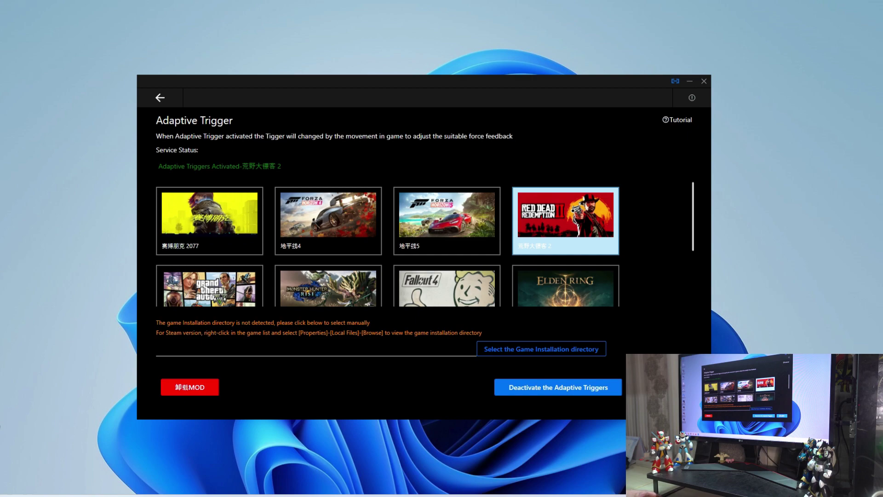
left_click(209, 221)
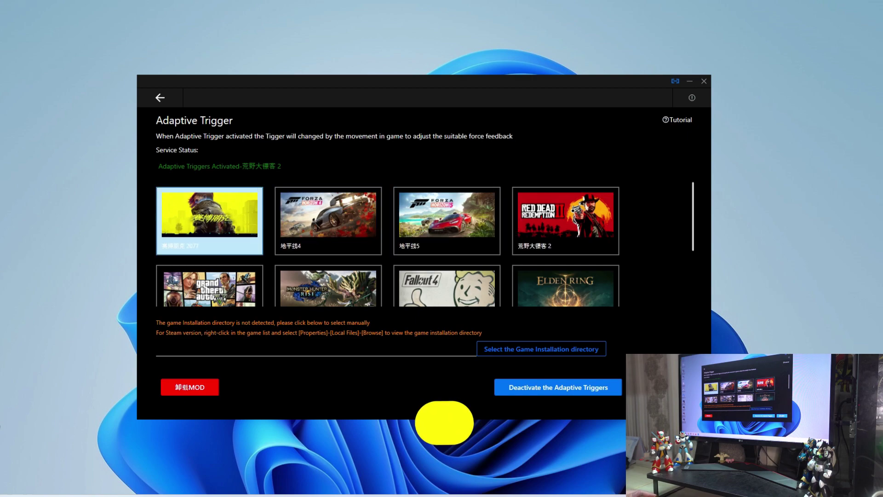
left_click(328, 221)
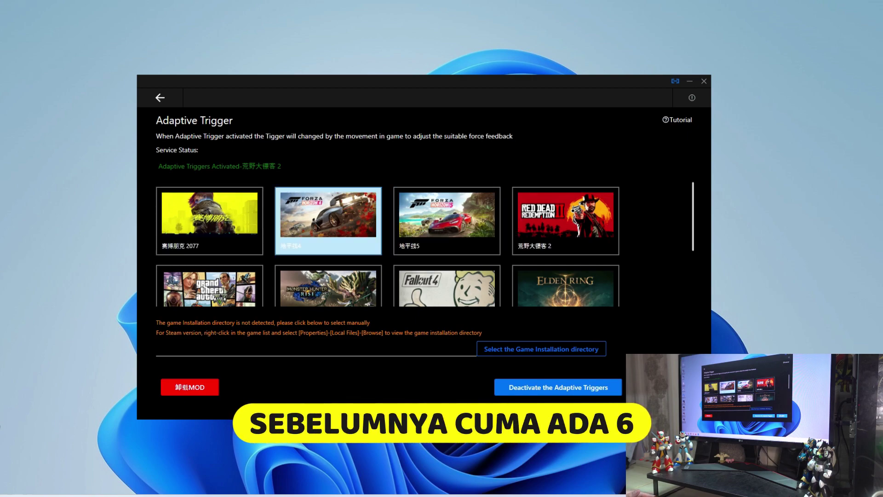
left_click(447, 220)
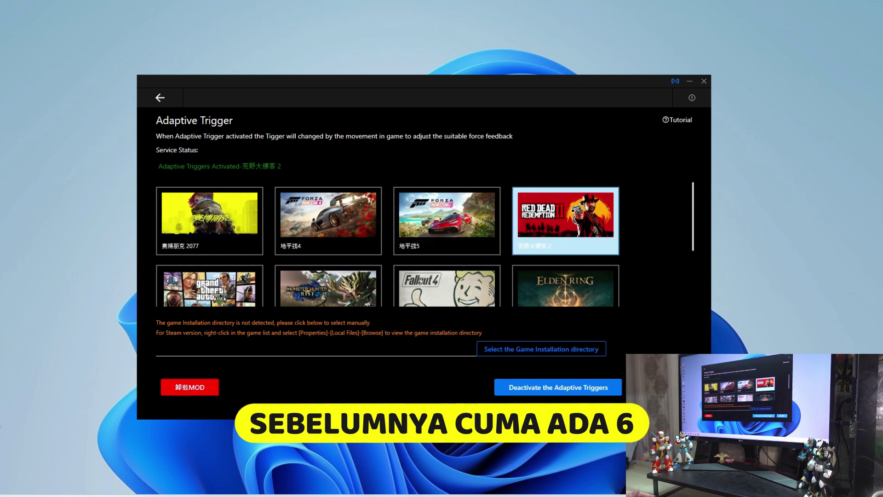
scroll(566, 218, "down", 1)
scroll(387, 244, "down", 1)
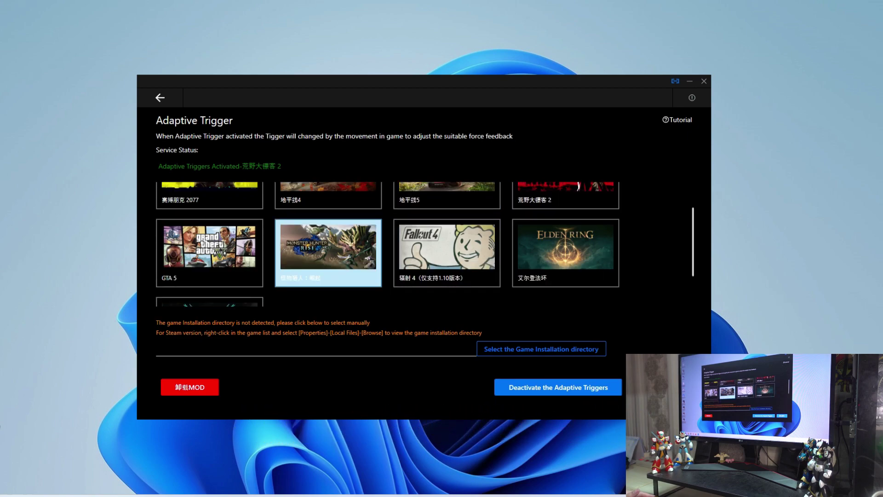
scroll(388, 243, "down", 2)
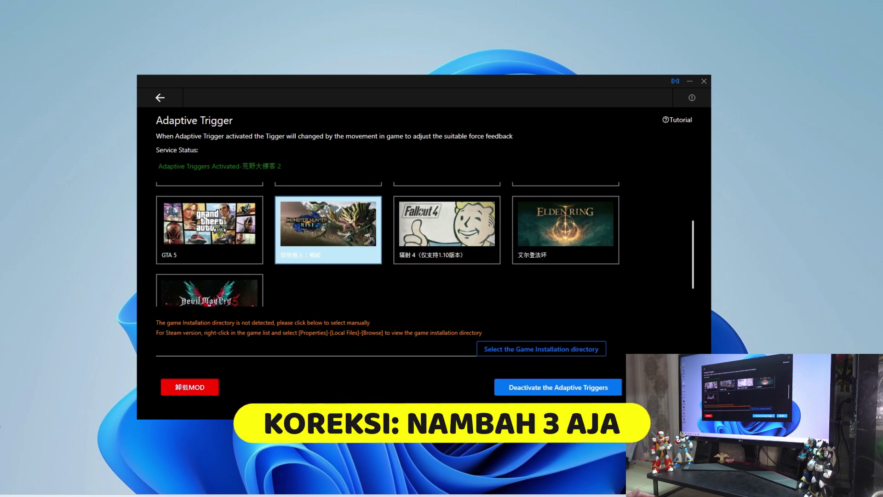
scroll(387, 244, "up", 2)
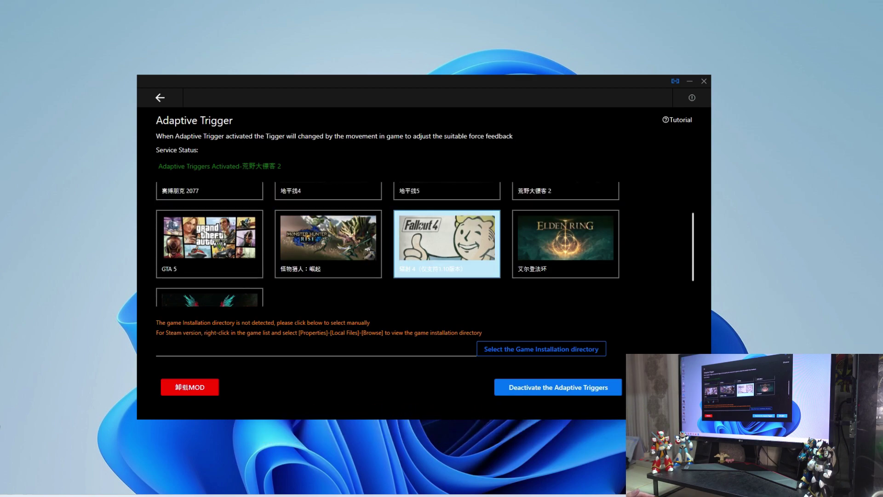
scroll(387, 244, "down", 2)
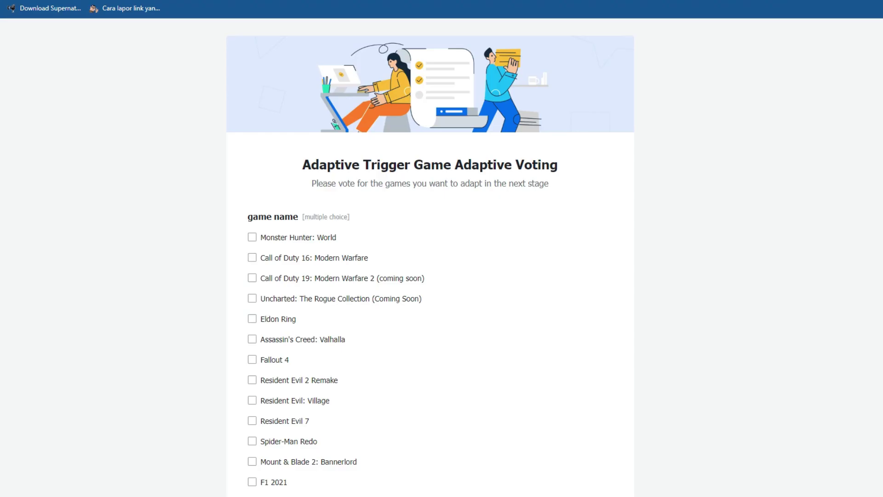
Read through the candidate games in the Adaptive Trigger Game Adaptive Voting form.
scroll(430, 258, "down", 1)
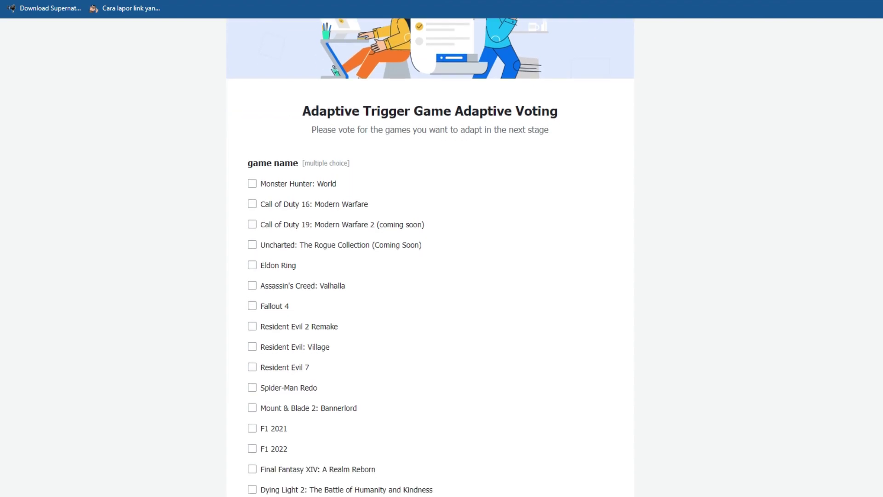
scroll(430, 257, "down", 1)
scroll(430, 258, "down", 1)
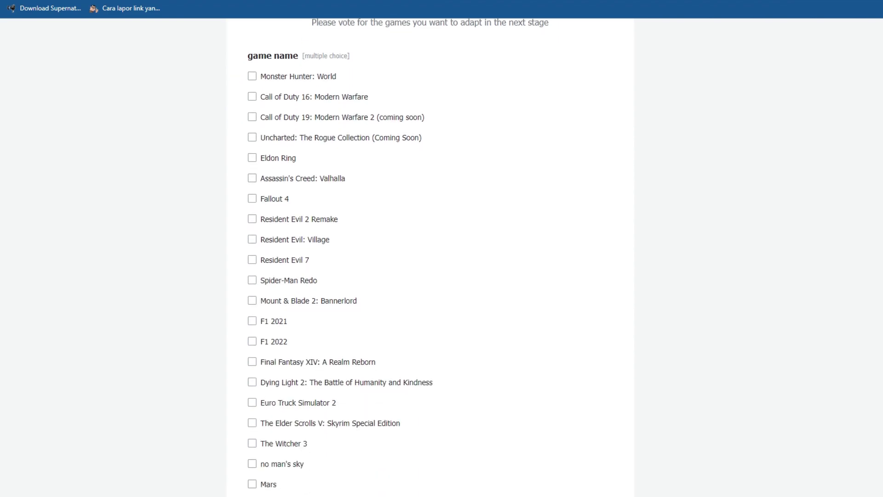
scroll(430, 257, "down", 1)
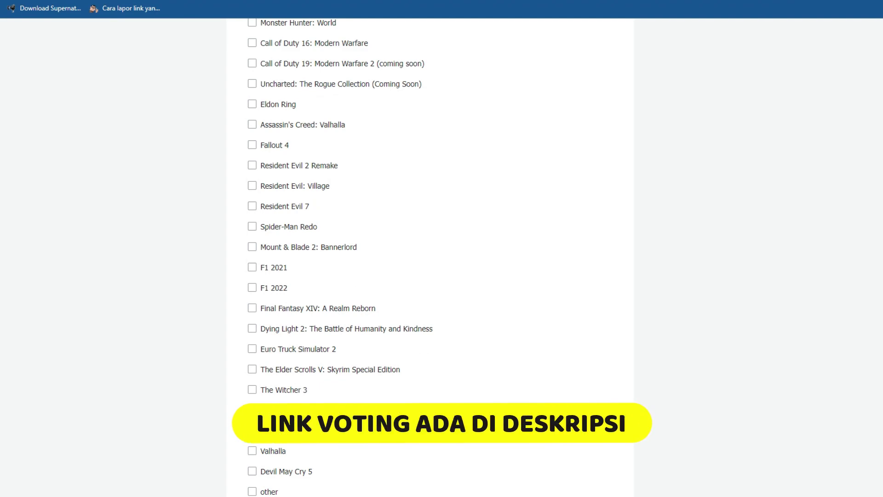
scroll(430, 258, "down", 1)
scroll(444, 422, "down", 1)
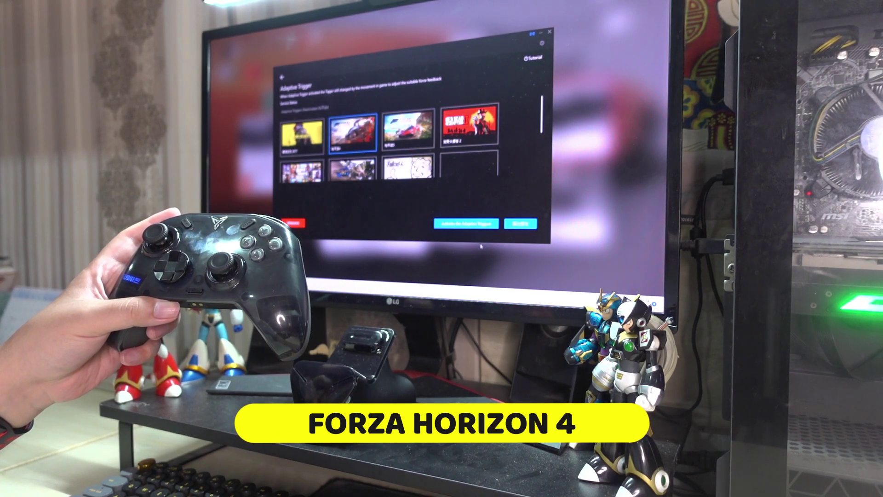
Activate the adaptive triggers for Forza Horizon 4 and launch the game, minimizing the console window that opens with it.
left_click(466, 223)
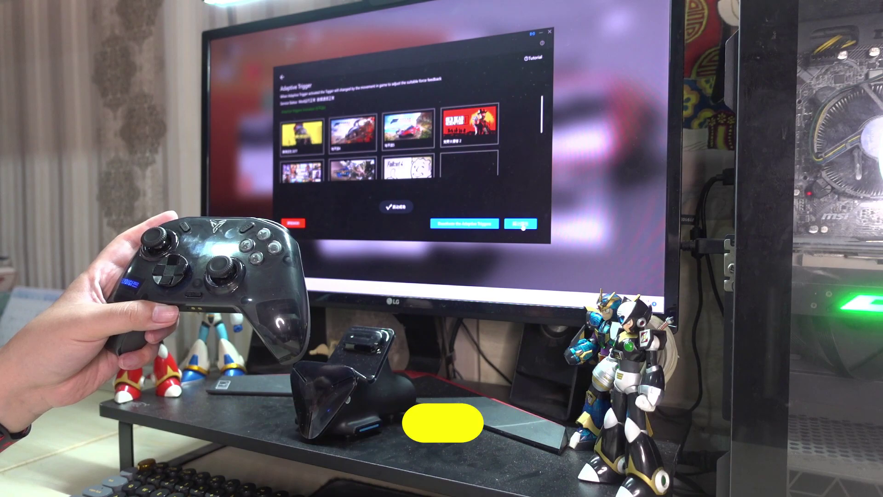
left_click(521, 224)
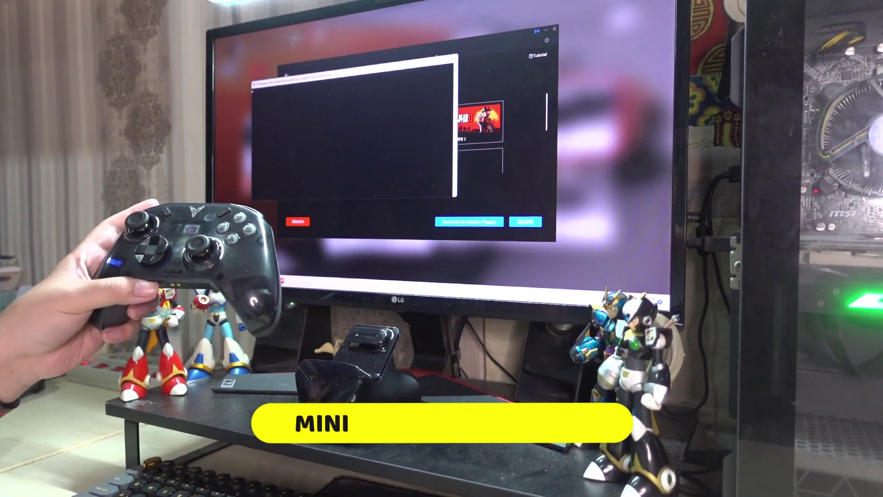
left_click(436, 57)
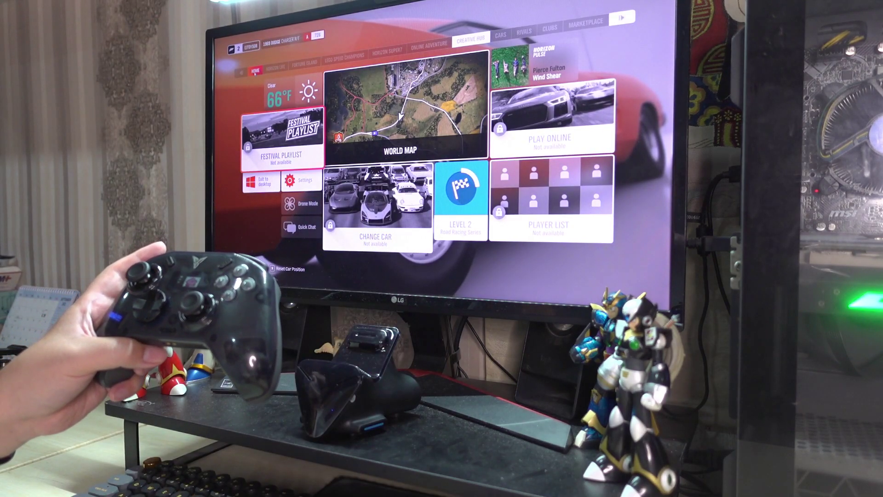
Open the HUD and Gameplay settings in Forza Horizon 4 and check the Data Out IP address and port.
left_click(309, 181)
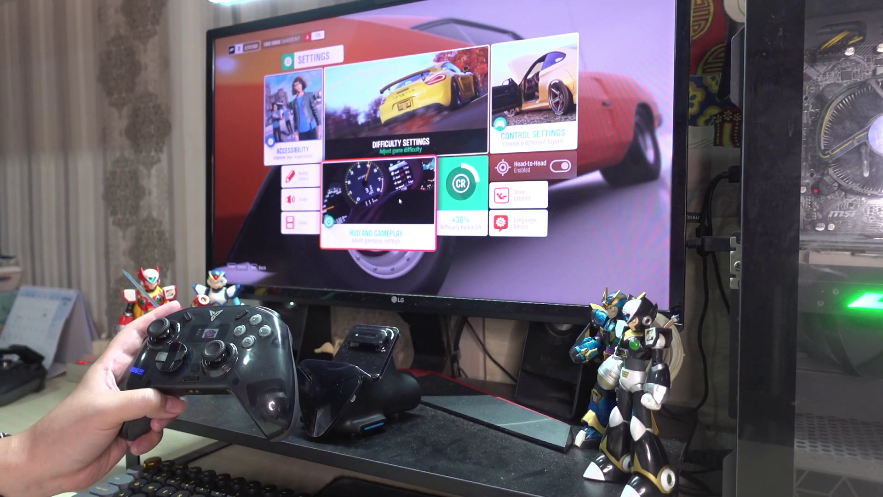
left_click(400, 201)
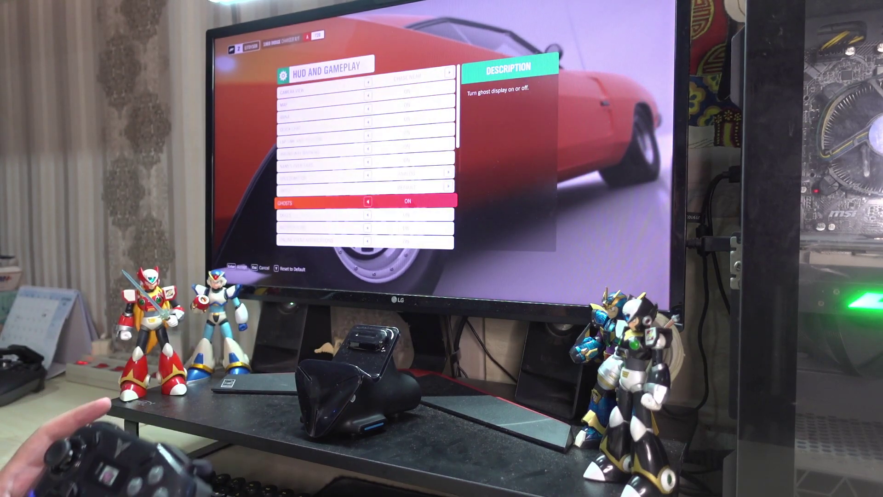
scroll(408, 173, "down", 11)
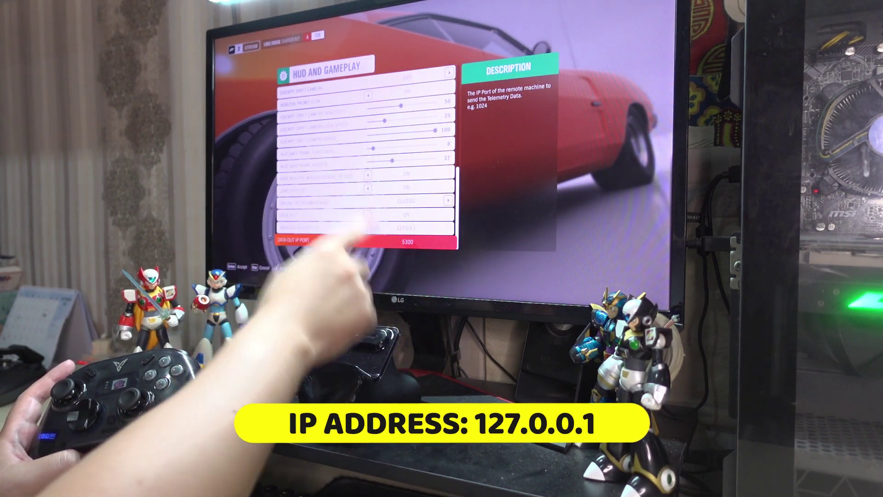
key("Return")
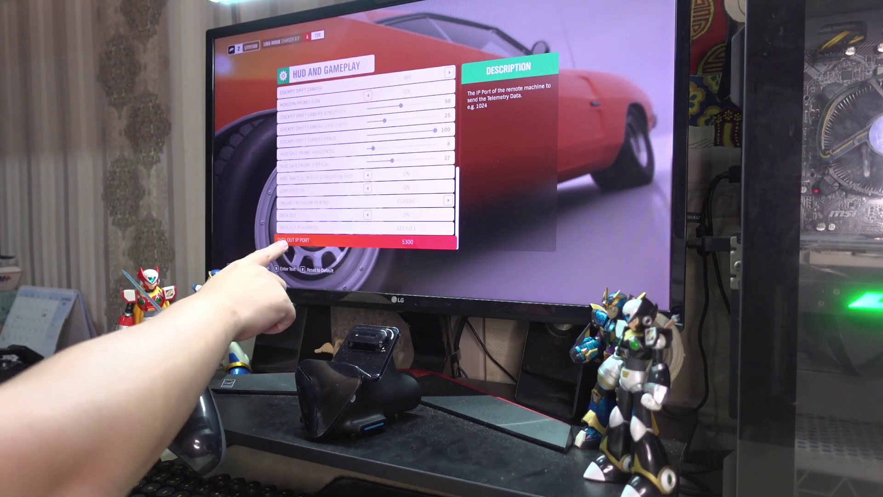
key("Return")
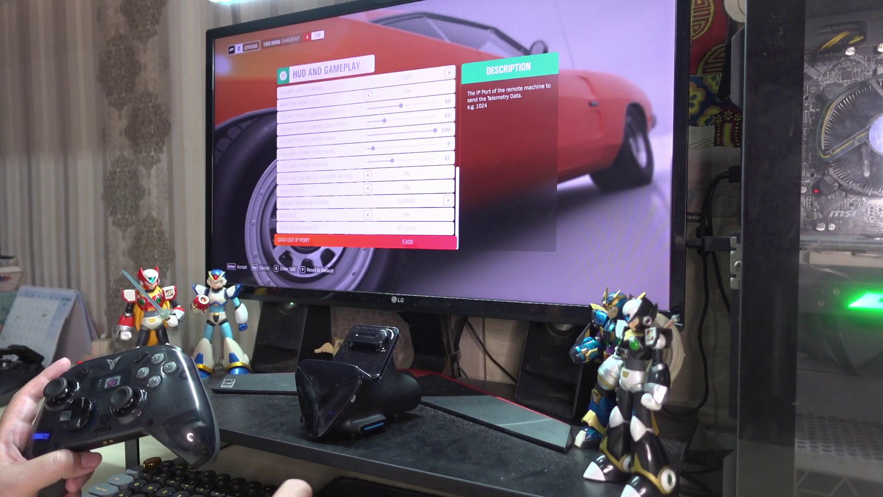
key("Escape")
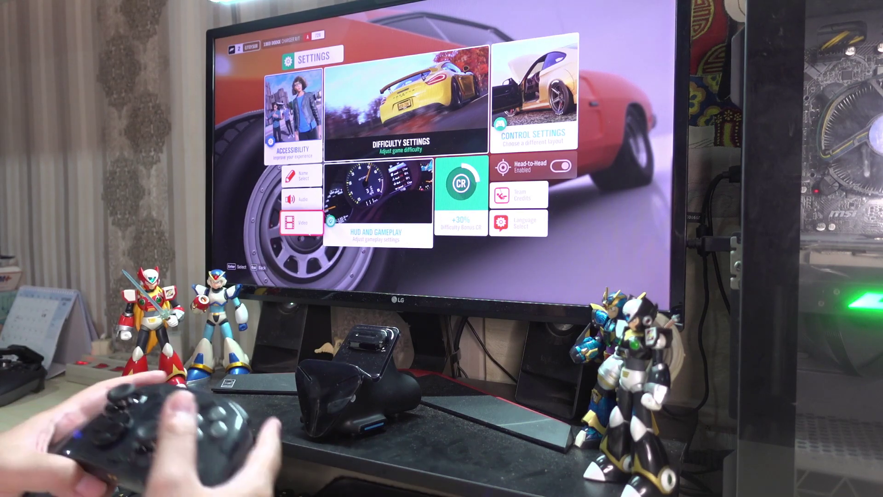